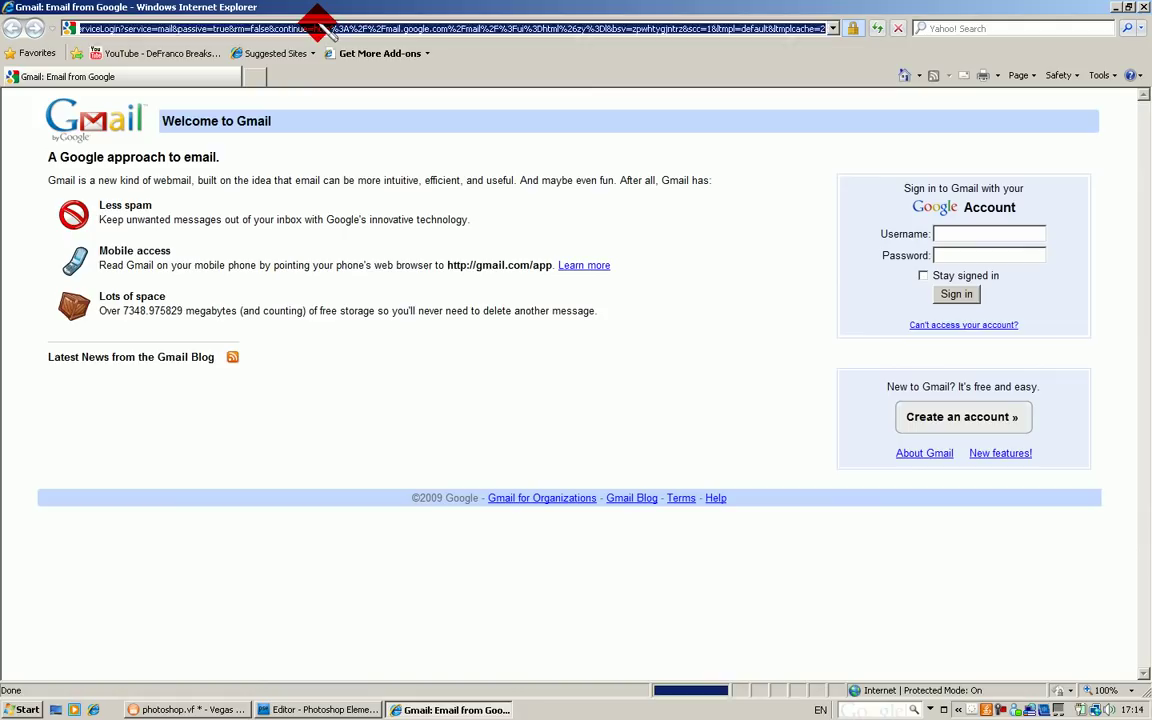
key(BackSpace)
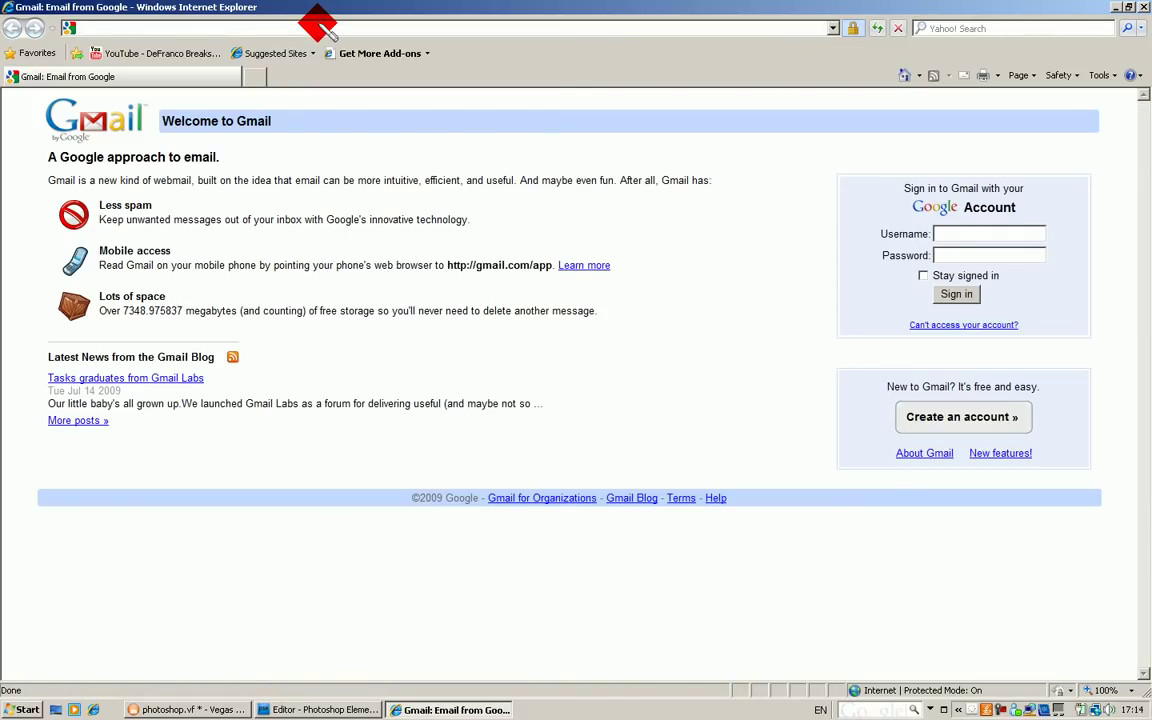
text(www.ytlay)
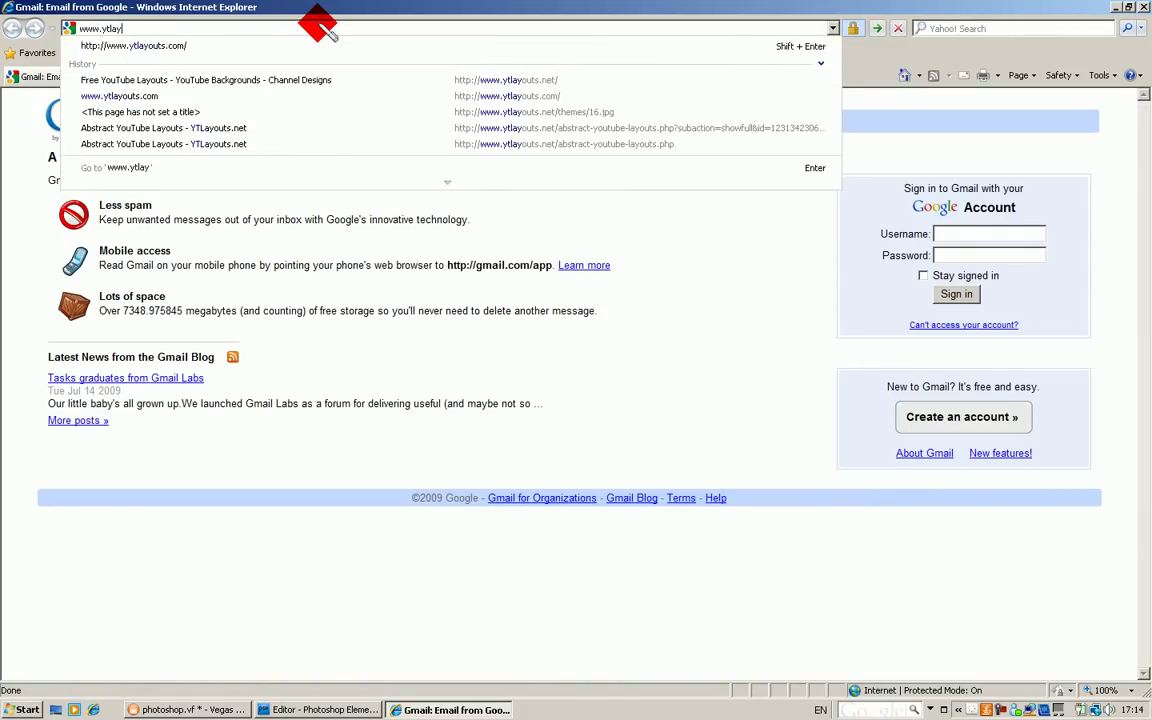
text(outs.com)
key(Return)
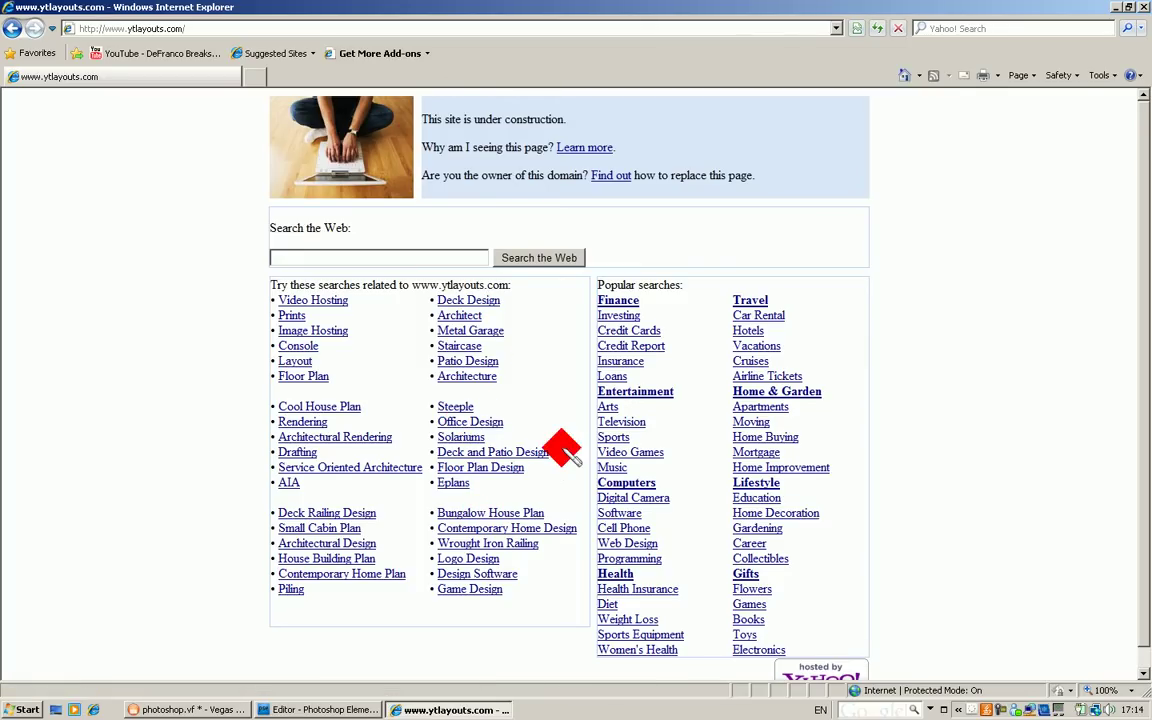
Go to the Google homepage and search for ytlayouts.com
click(168, 29)
key(BackSpace)
text(www.google.co)
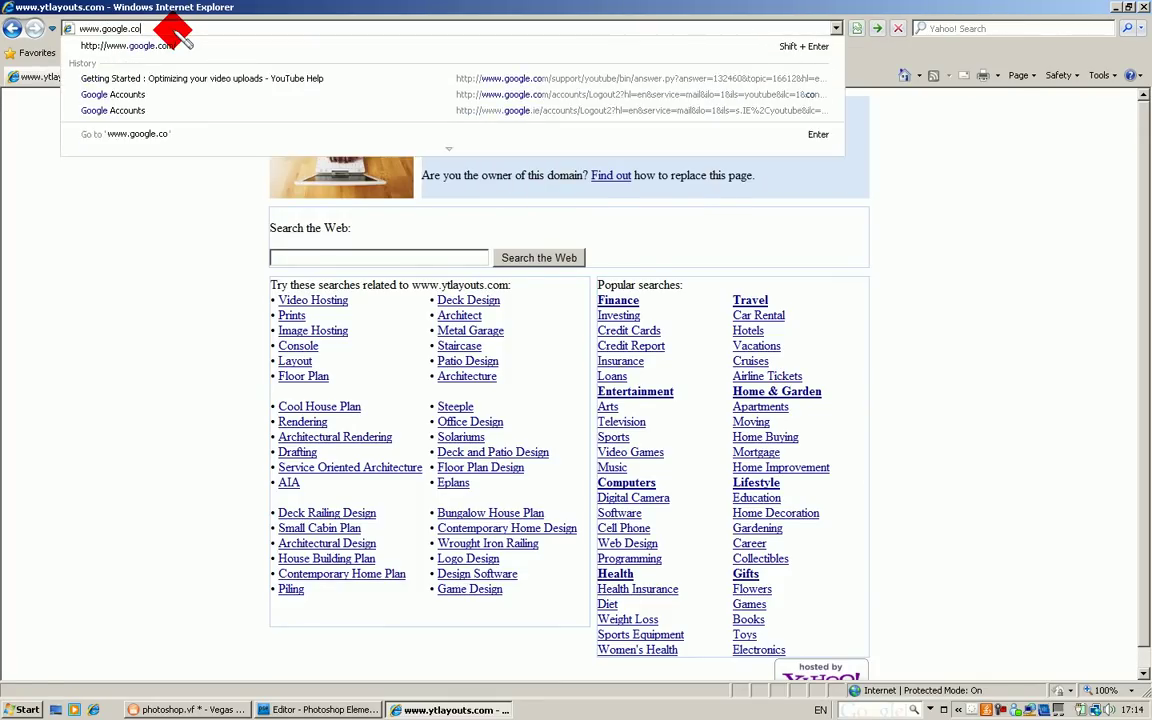
key(Return)
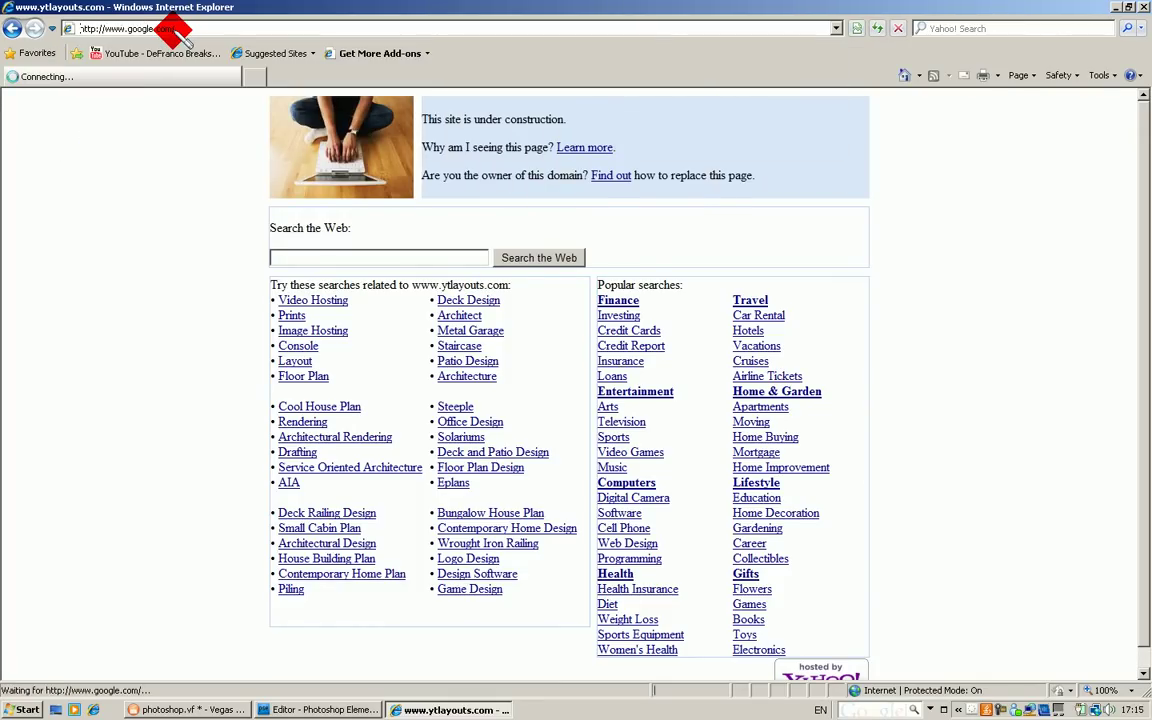
text(ytlaouts.com)
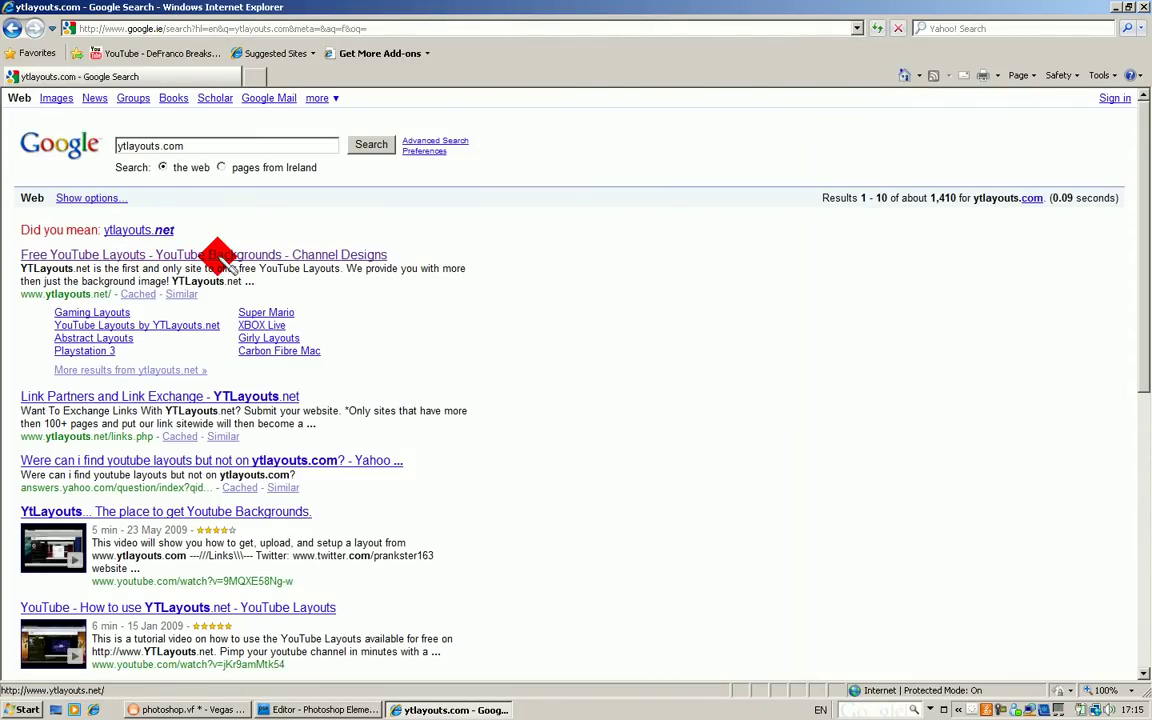
Open the Free YouTube Layouts site and its Abstract Layouts category
click(300, 256)
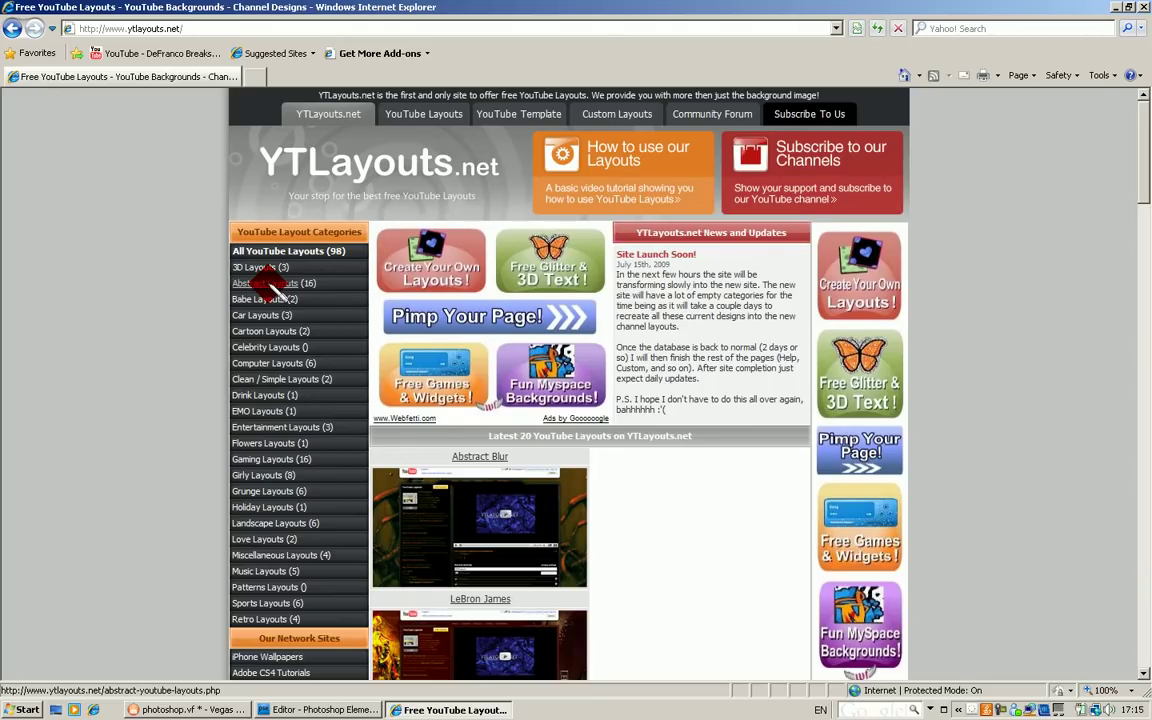
click(270, 284)
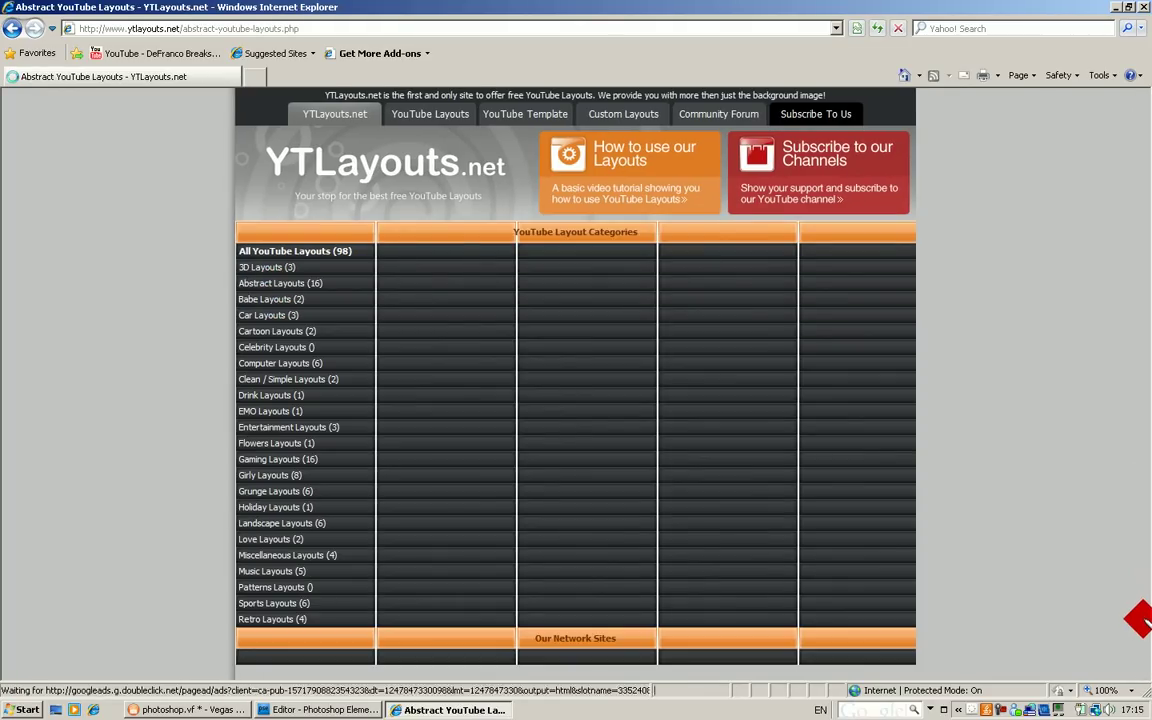
scroll(1040, 515, down, 5)
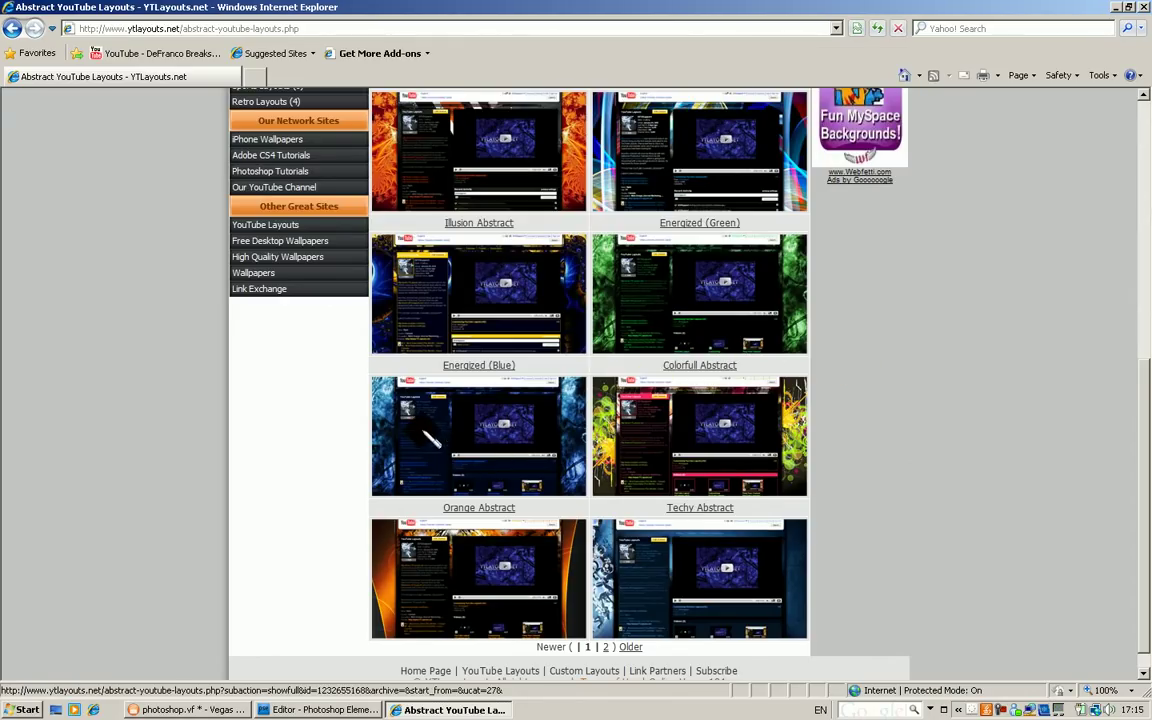
click(537, 245)
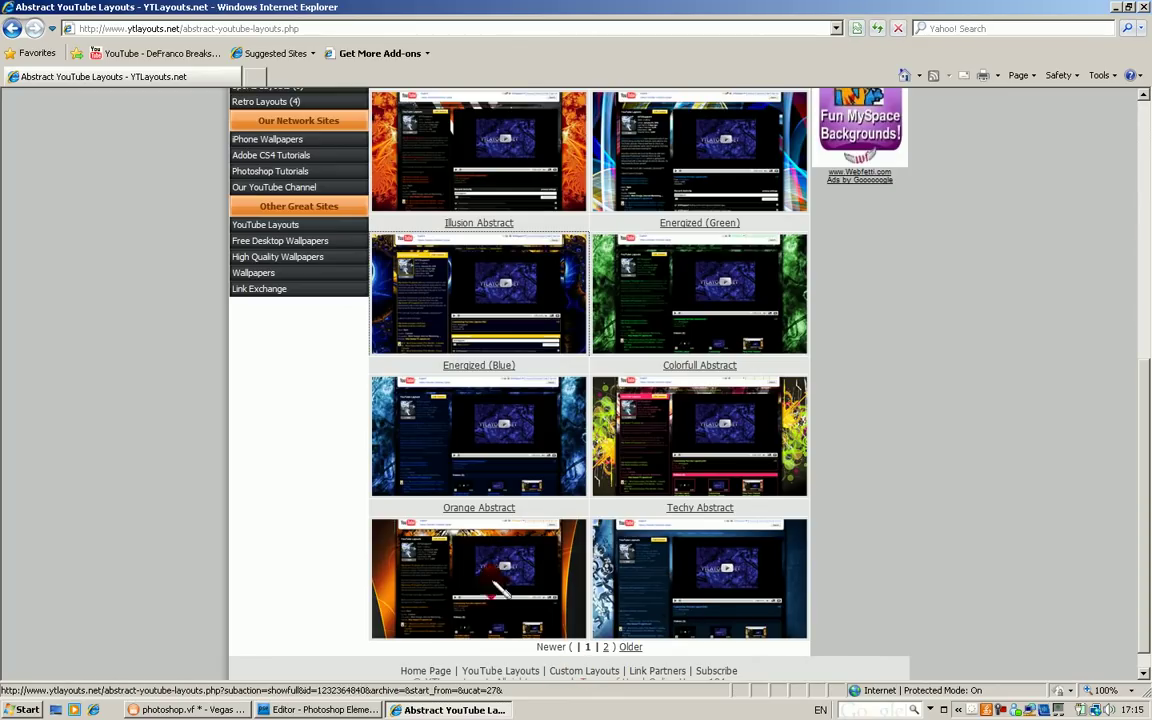
Go to page 2 of Abstract Layouts and open the Blue Abstract Blast layout
click(605, 647)
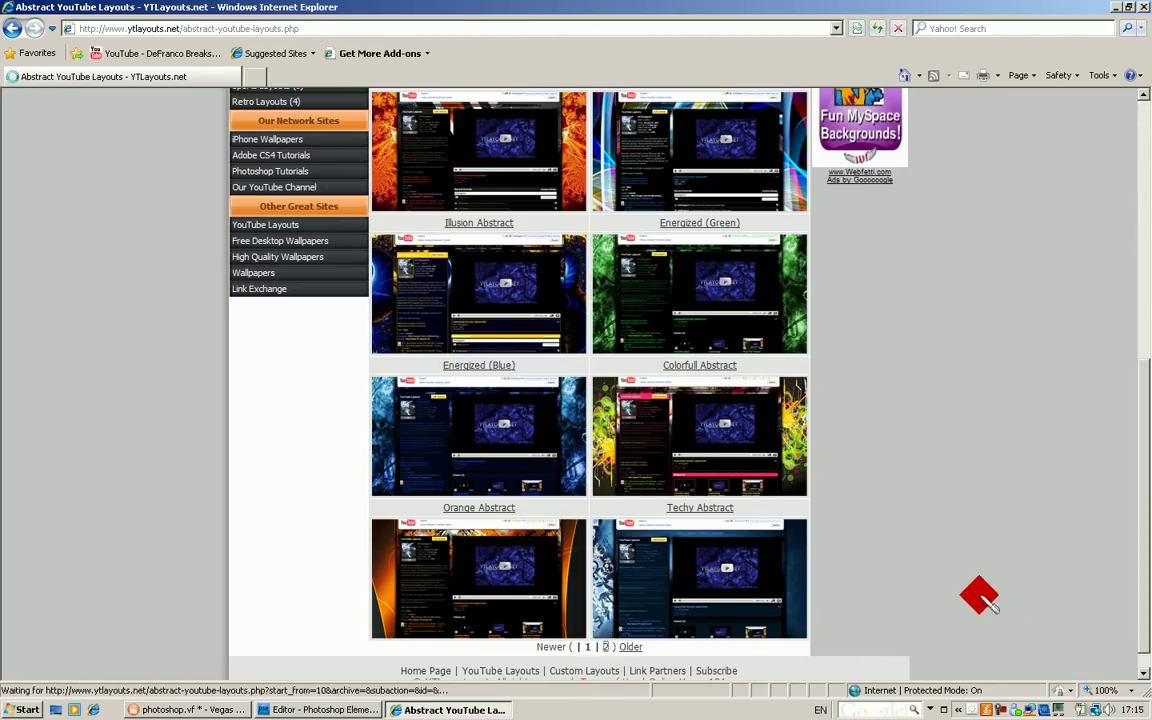
scroll(1137, 650, down, 3)
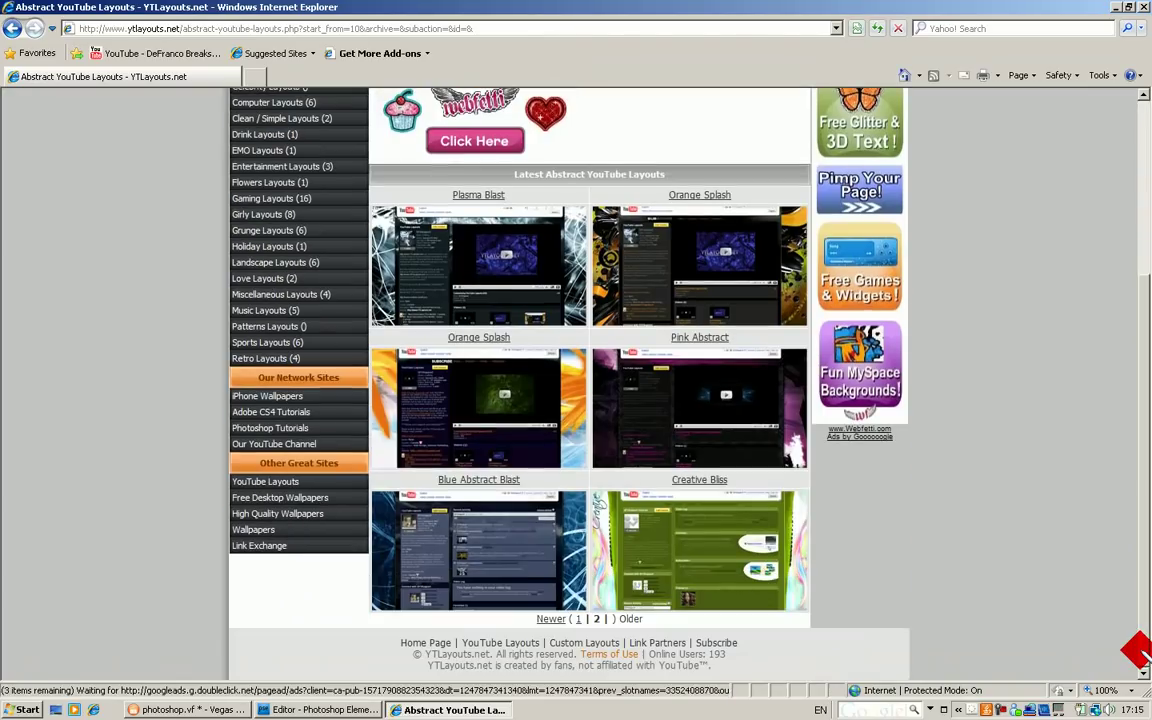
click(452, 540)
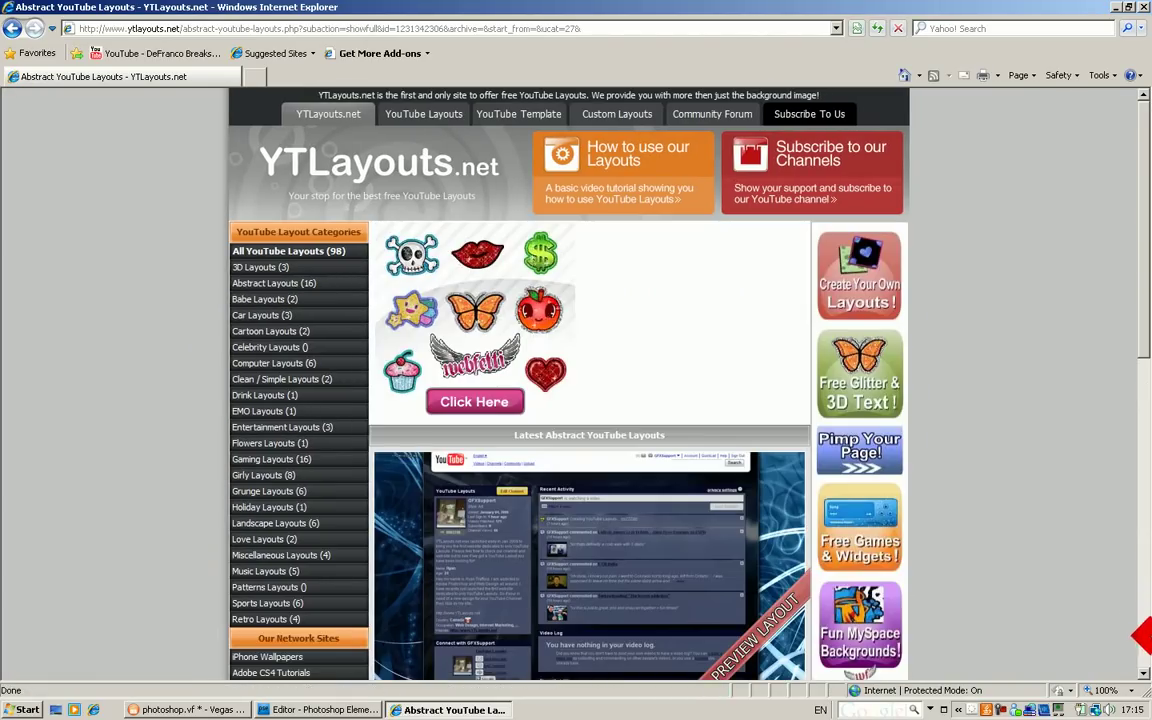
Open the layout's background image and save it as 16.jpg in Pictures, replacing the existing file
scroll(815, 495, down, 3)
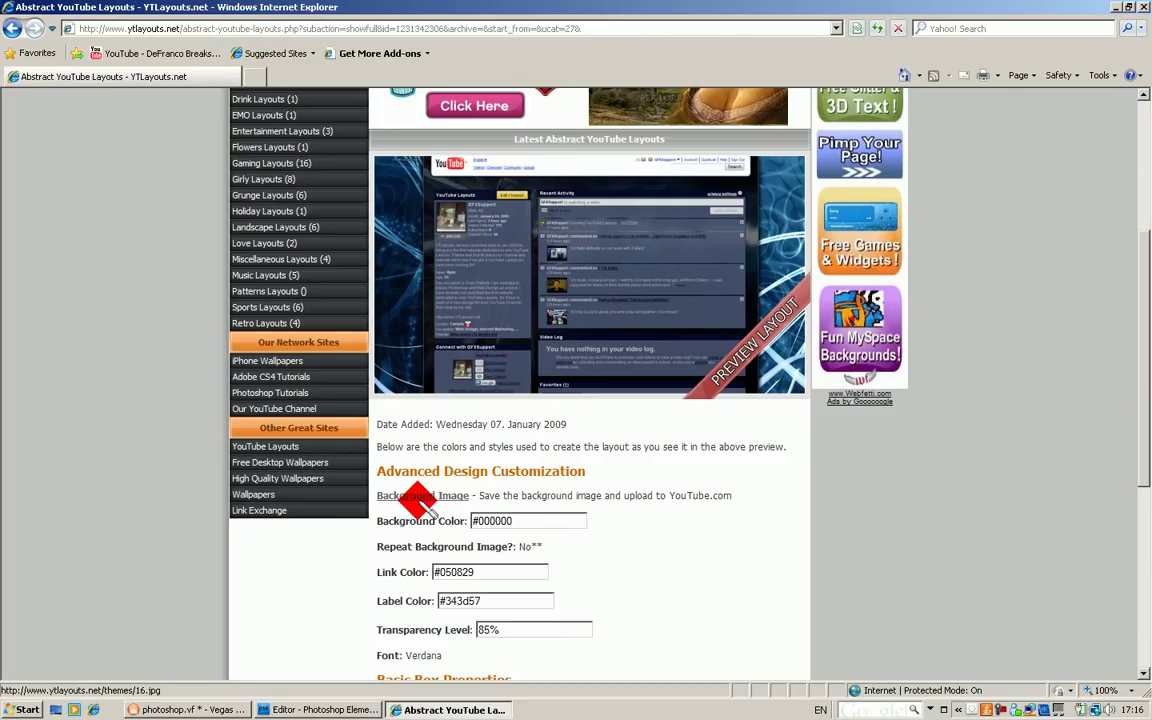
click(428, 498)
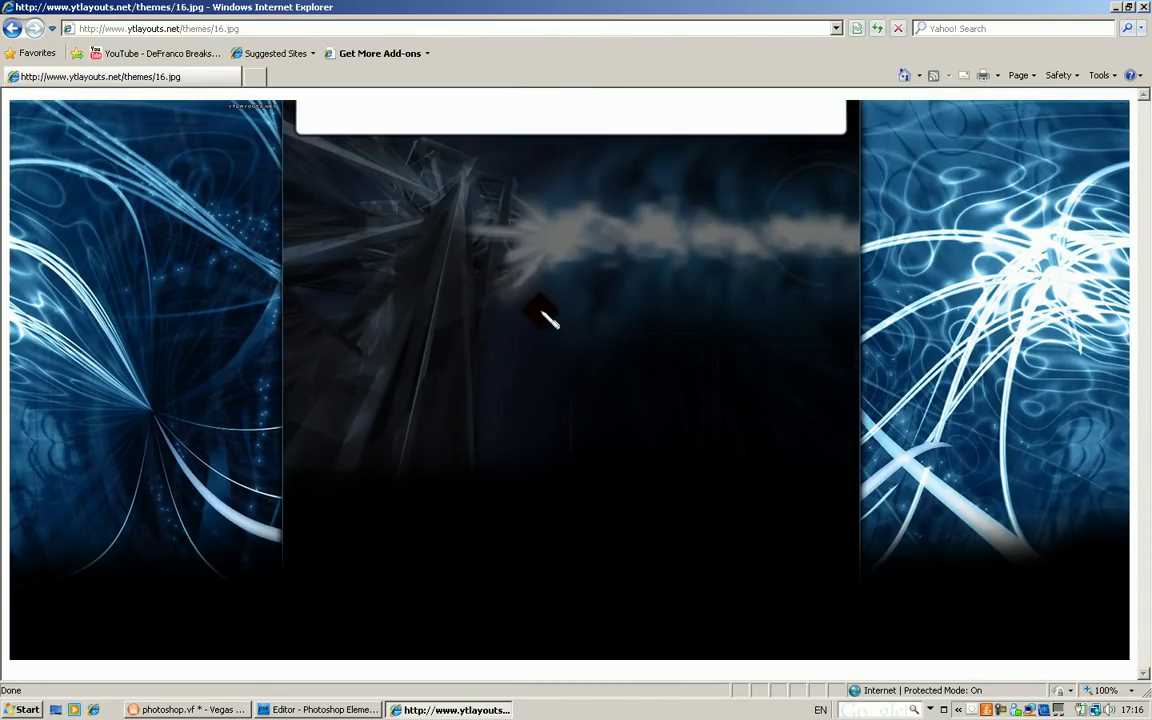
right_click(542, 312)
click(628, 411)
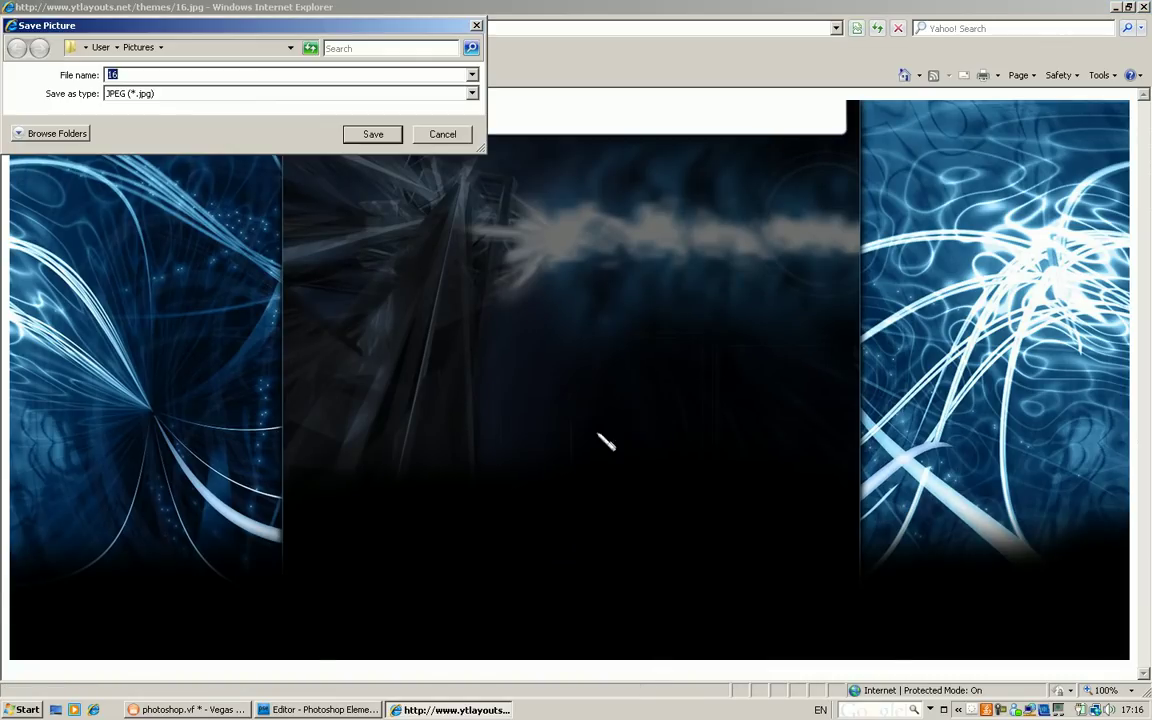
click(390, 136)
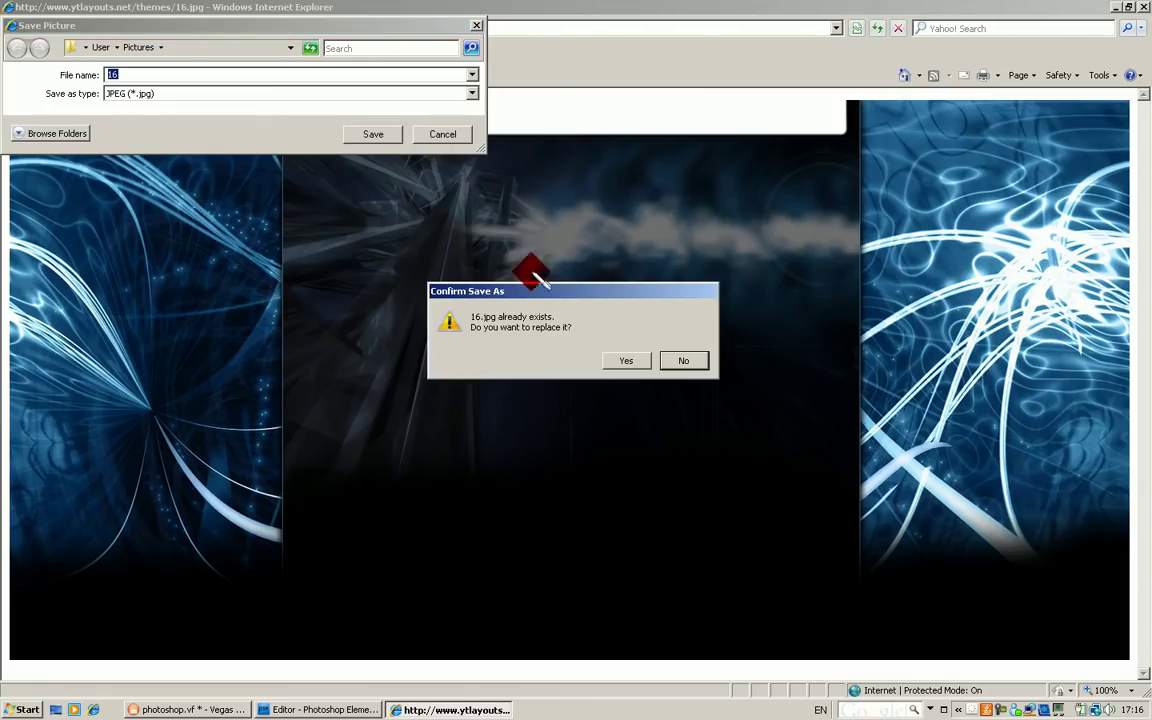
click(626, 362)
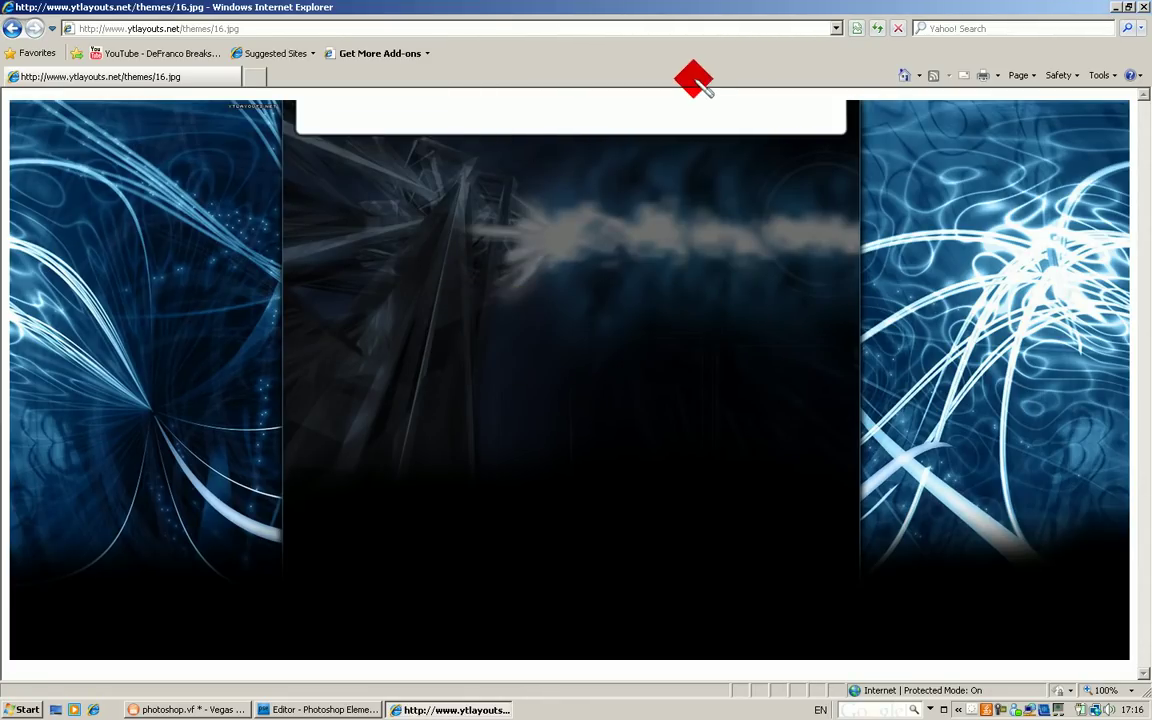
Close the browser and centre the 16 copy.jpg window in Photoshop Elements
click(1140, 8)
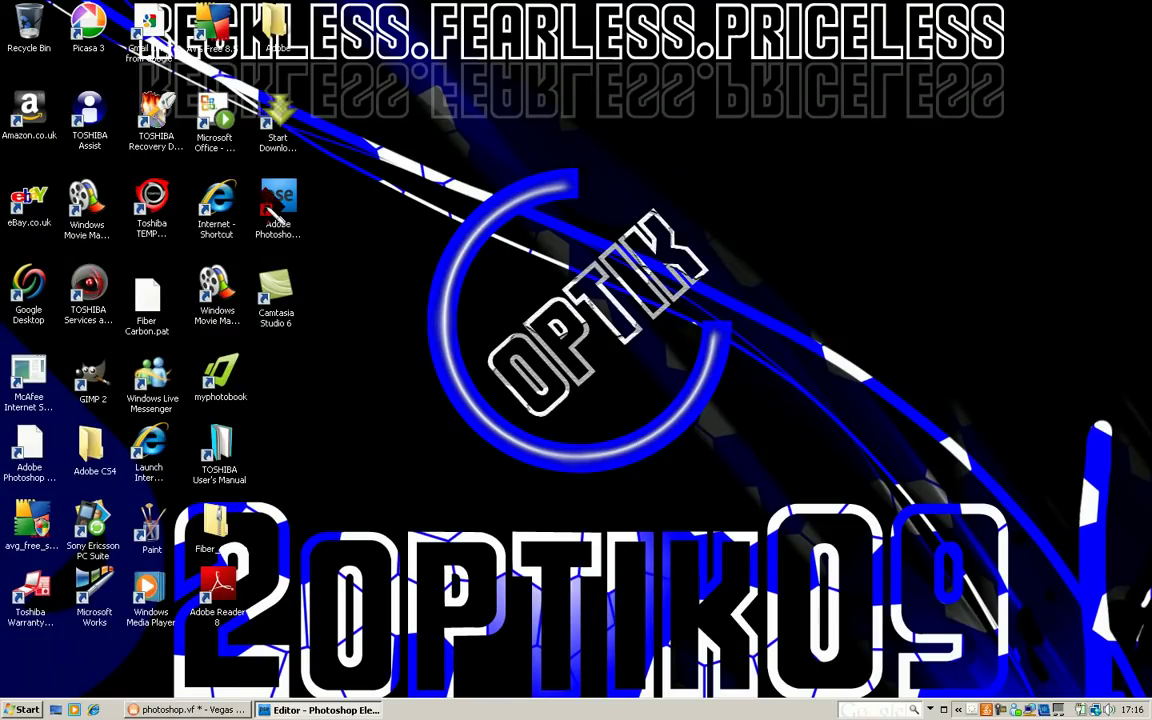
click(322, 709)
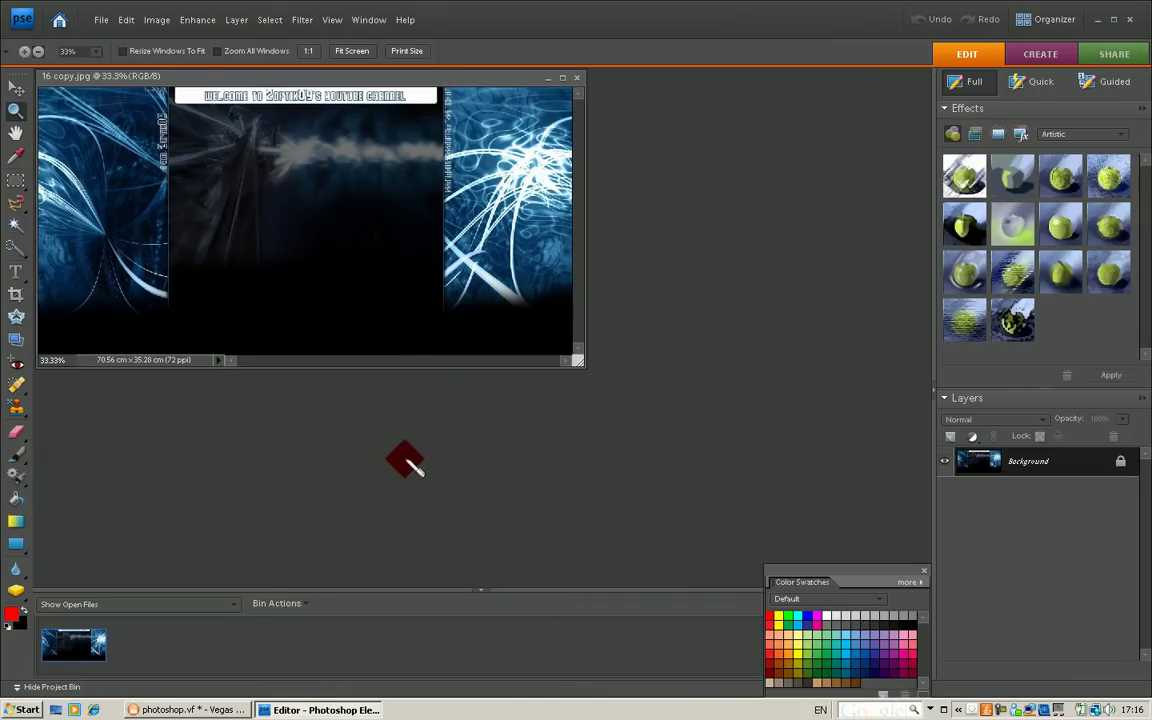
drag(330, 77, 437, 160)
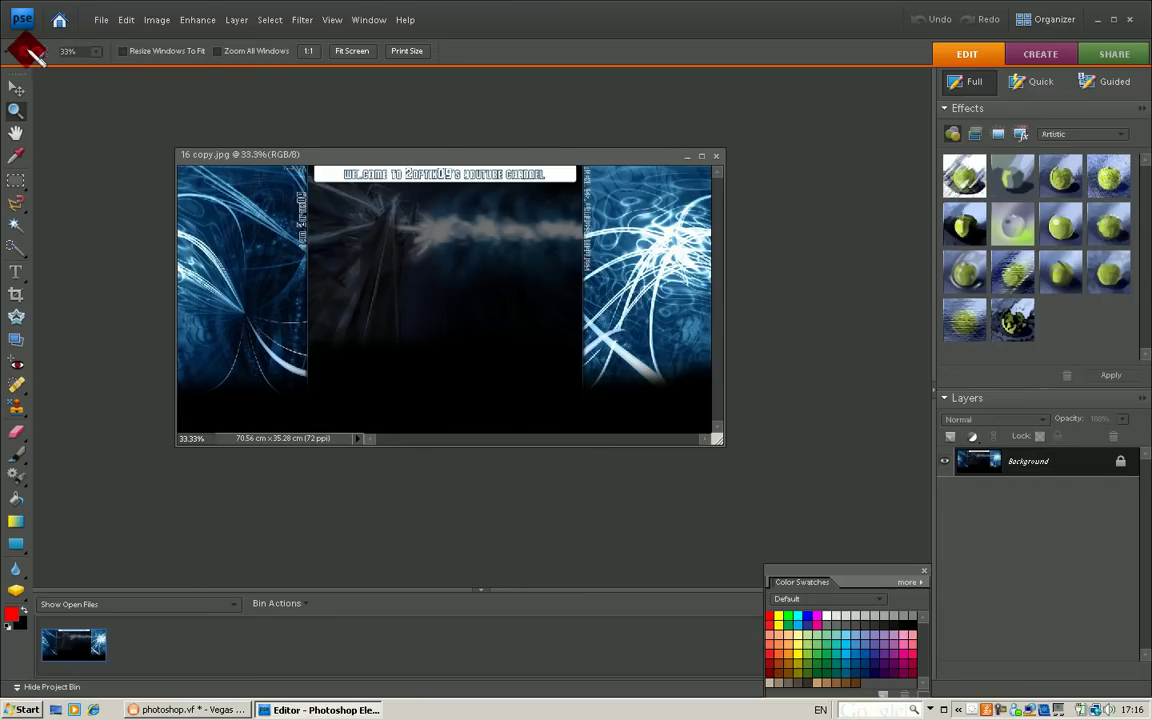
Adjust the zoom and view until the whole banner fits at 33.33%
click(298, 250)
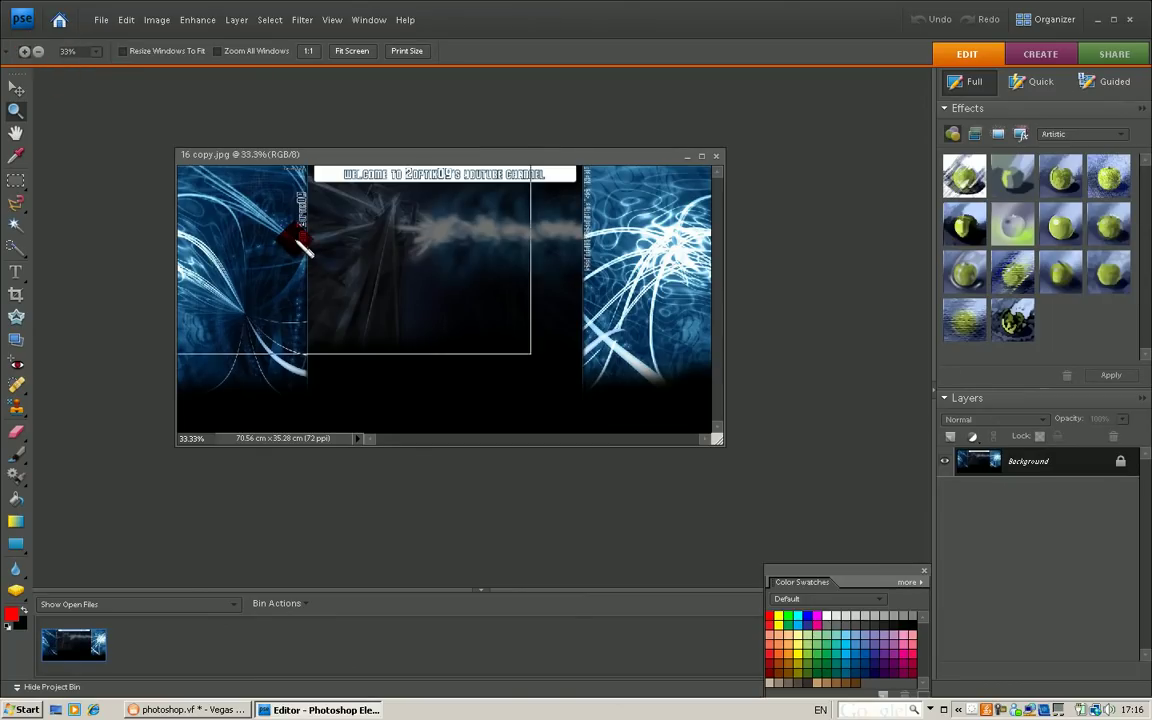
click(683, 440)
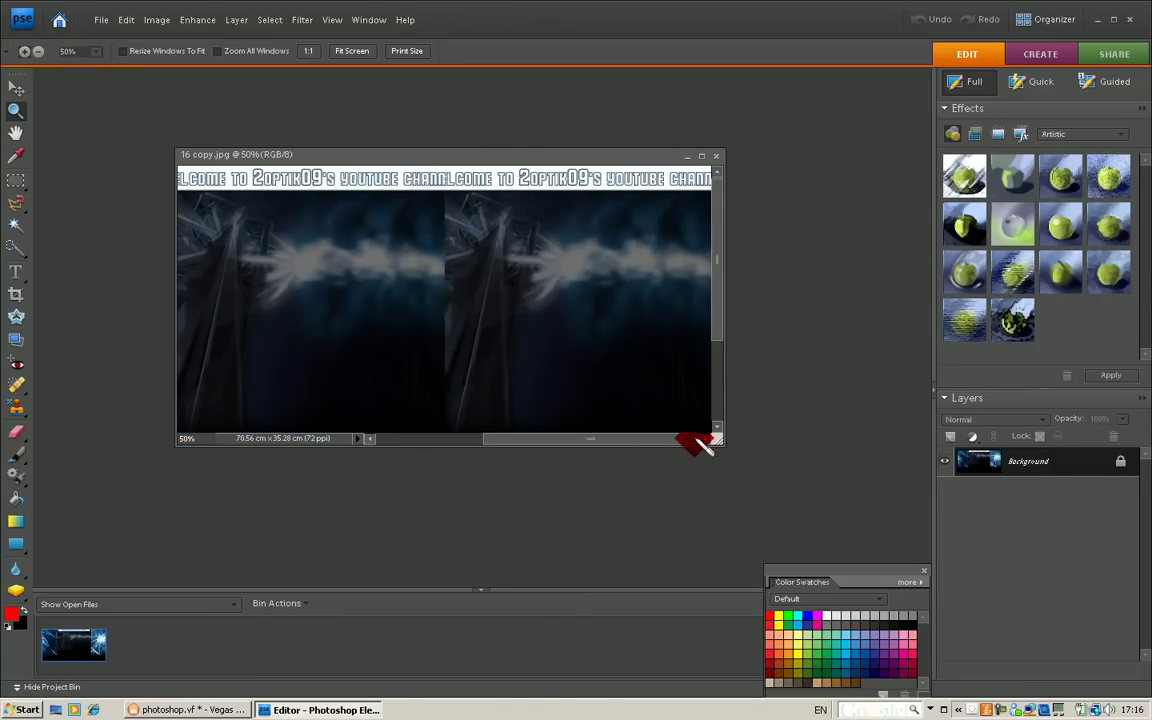
click(386, 440)
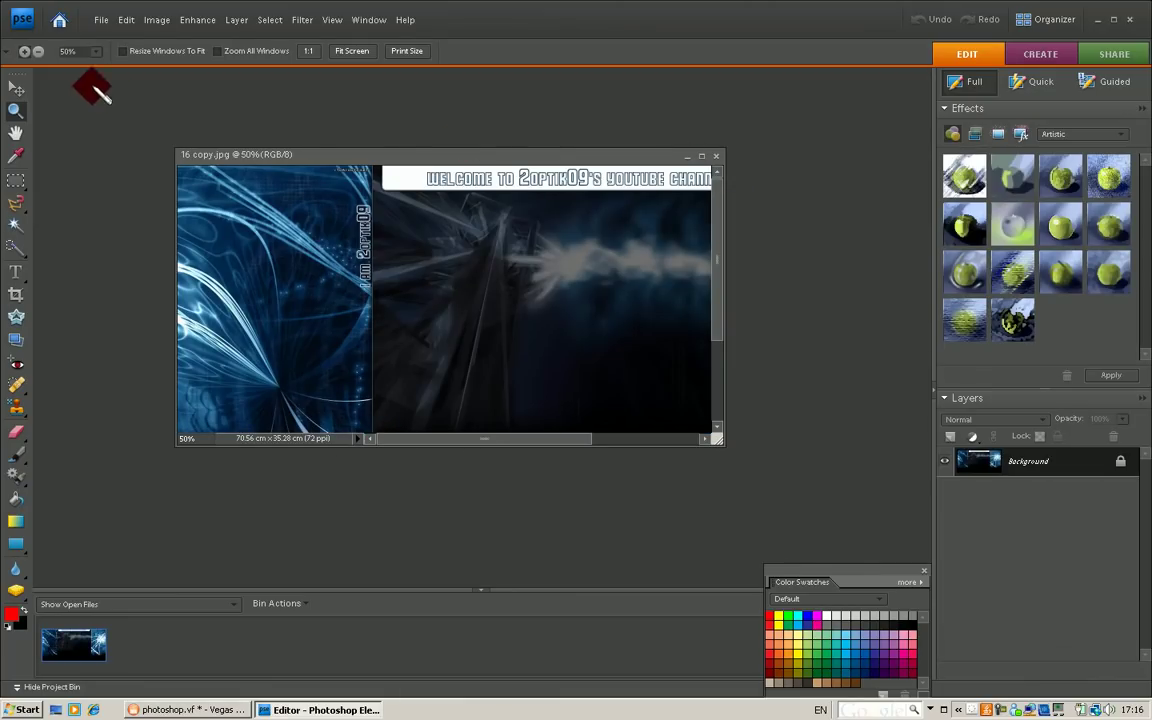
click(484, 340)
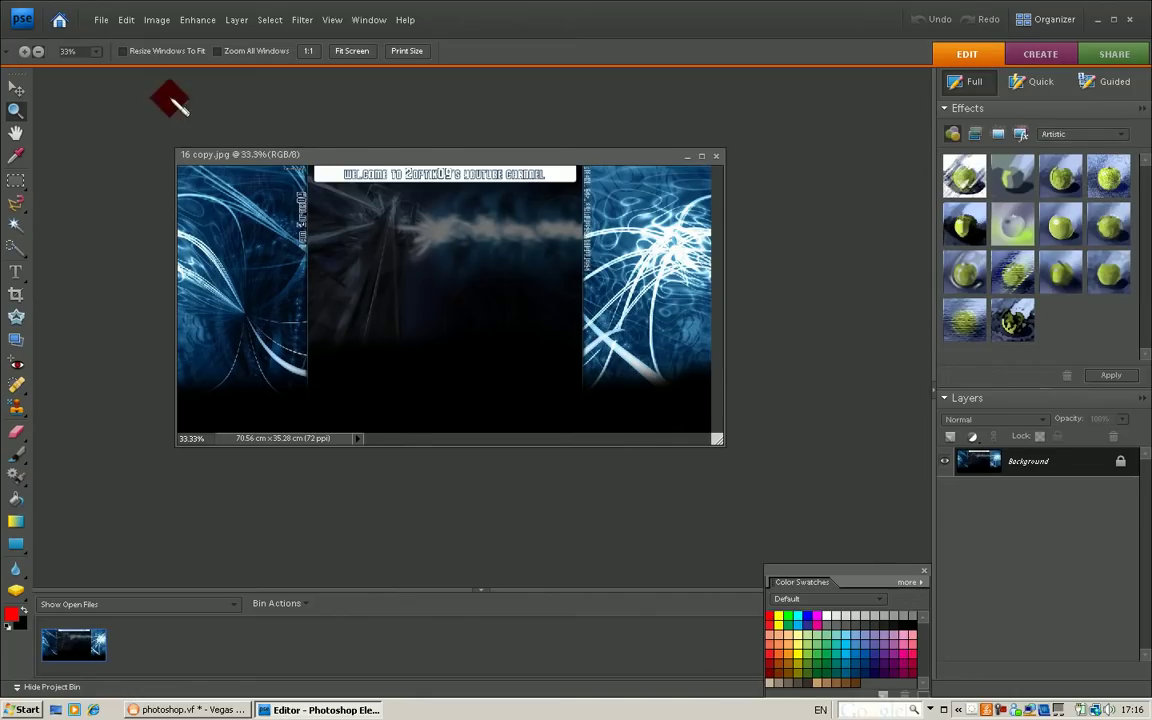
Save the banner as JPEG named 16 copy.jpg, replacing the existing file
click(103, 22)
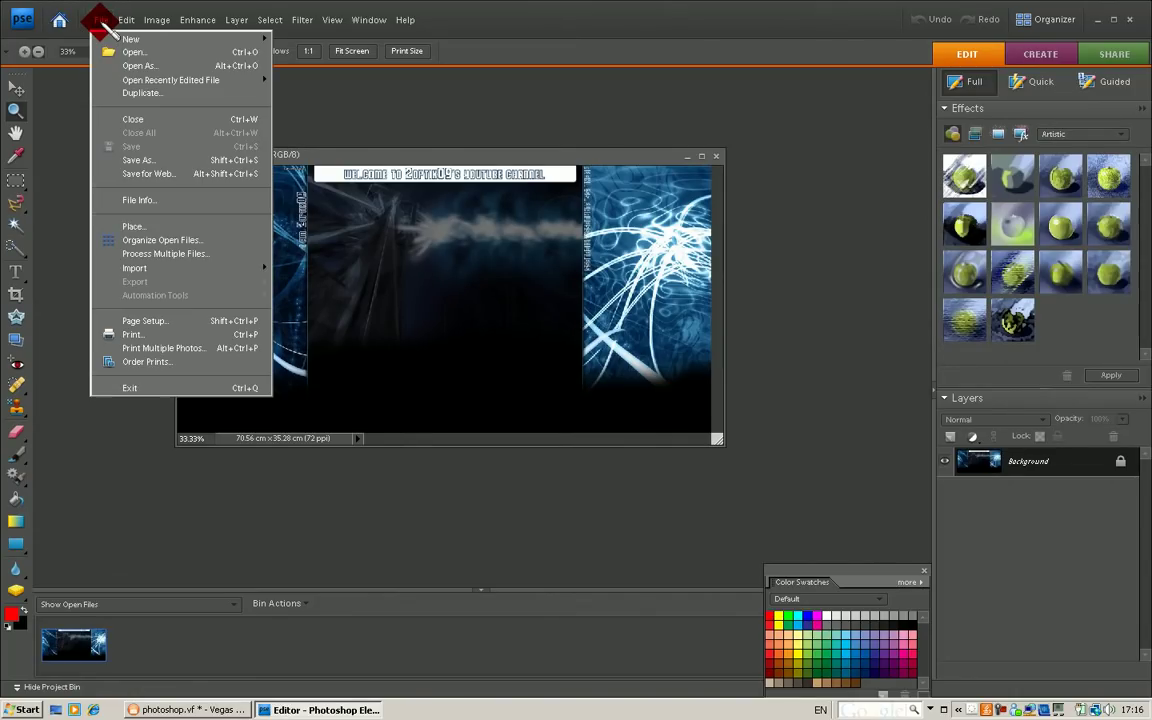
click(190, 163)
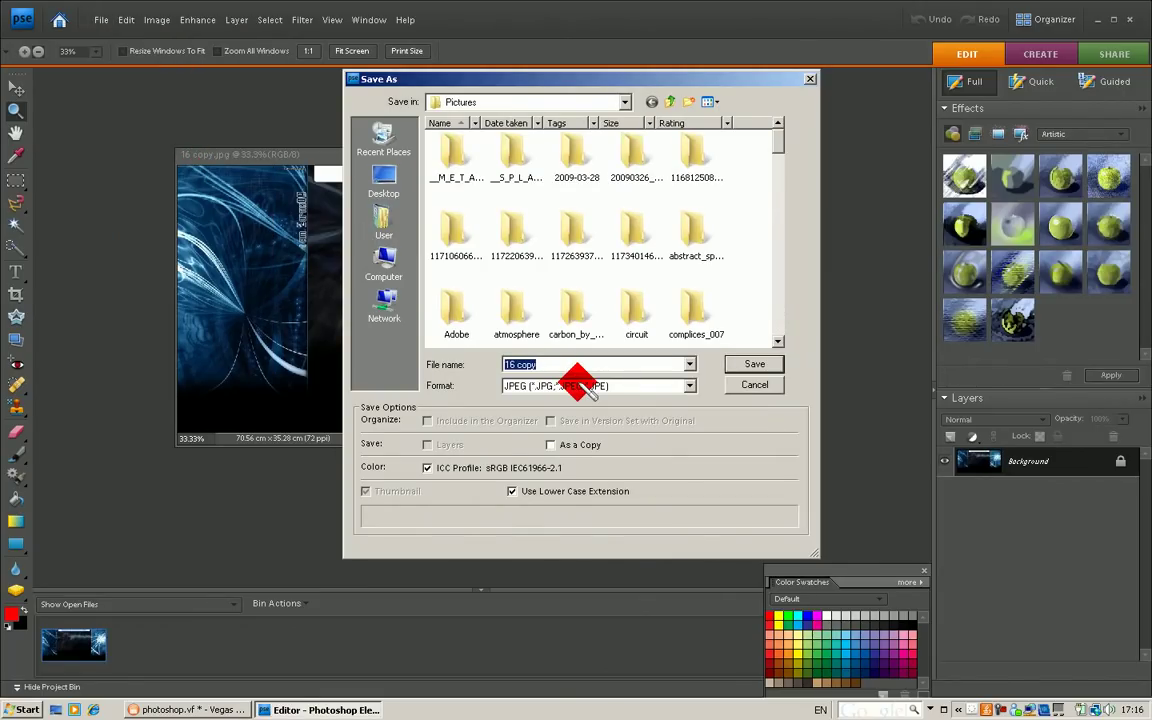
click(583, 386)
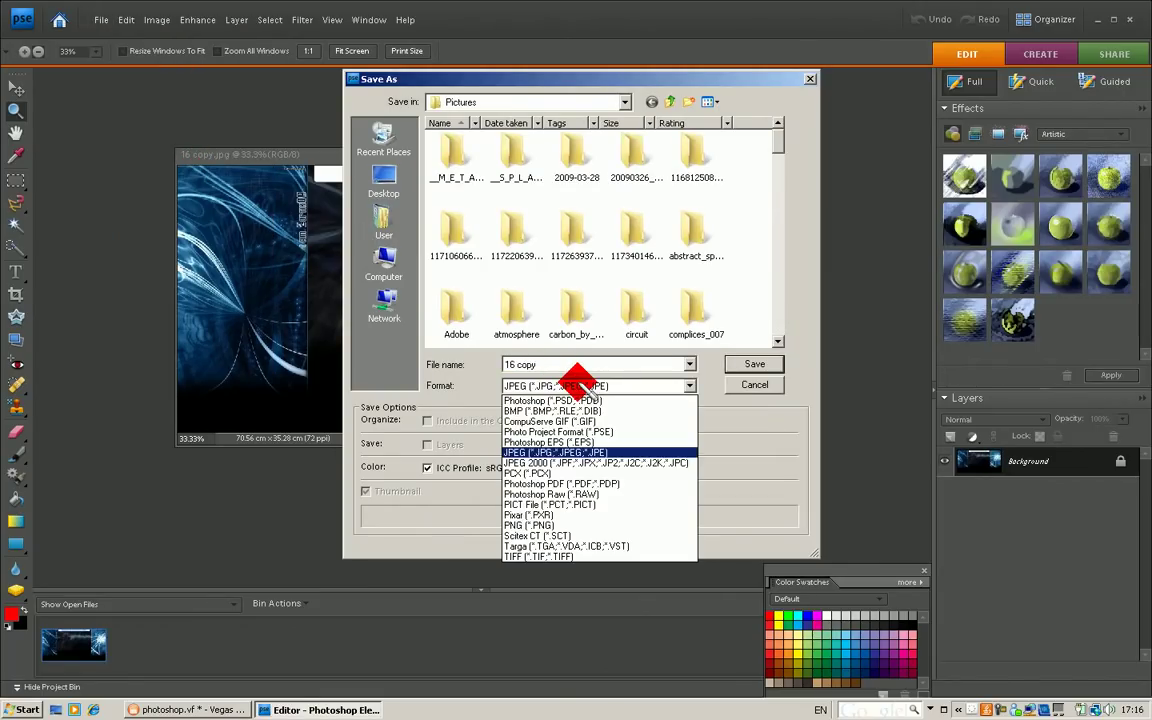
click(588, 452)
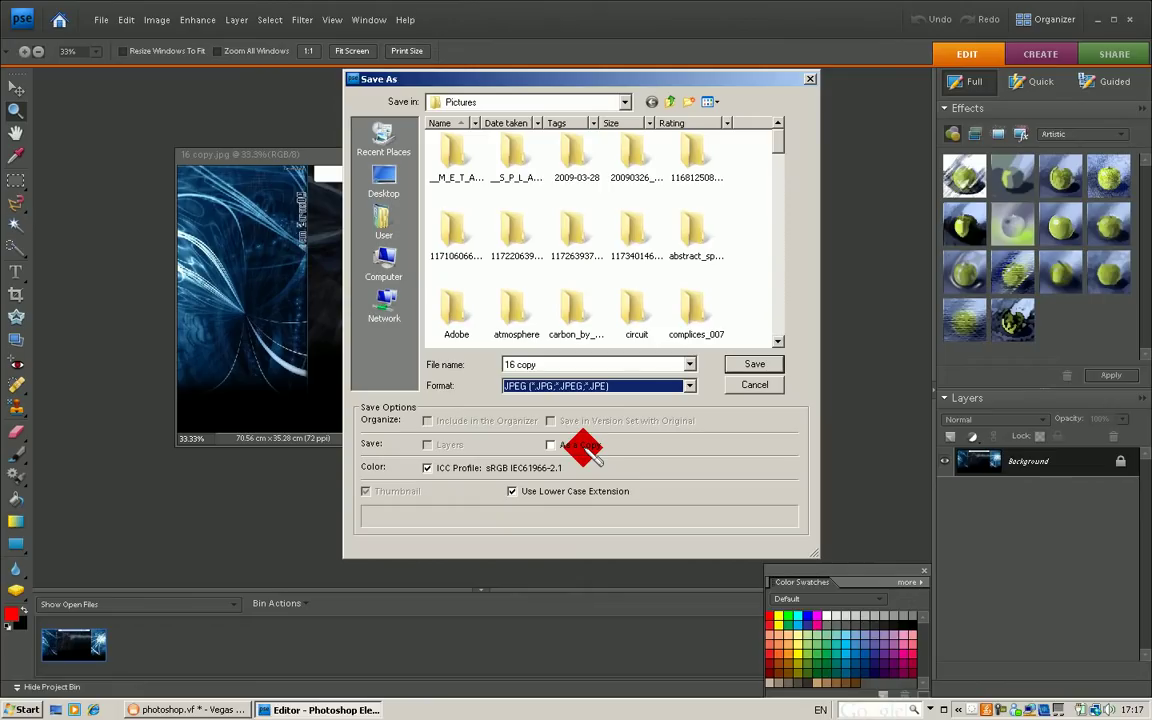
click(578, 390)
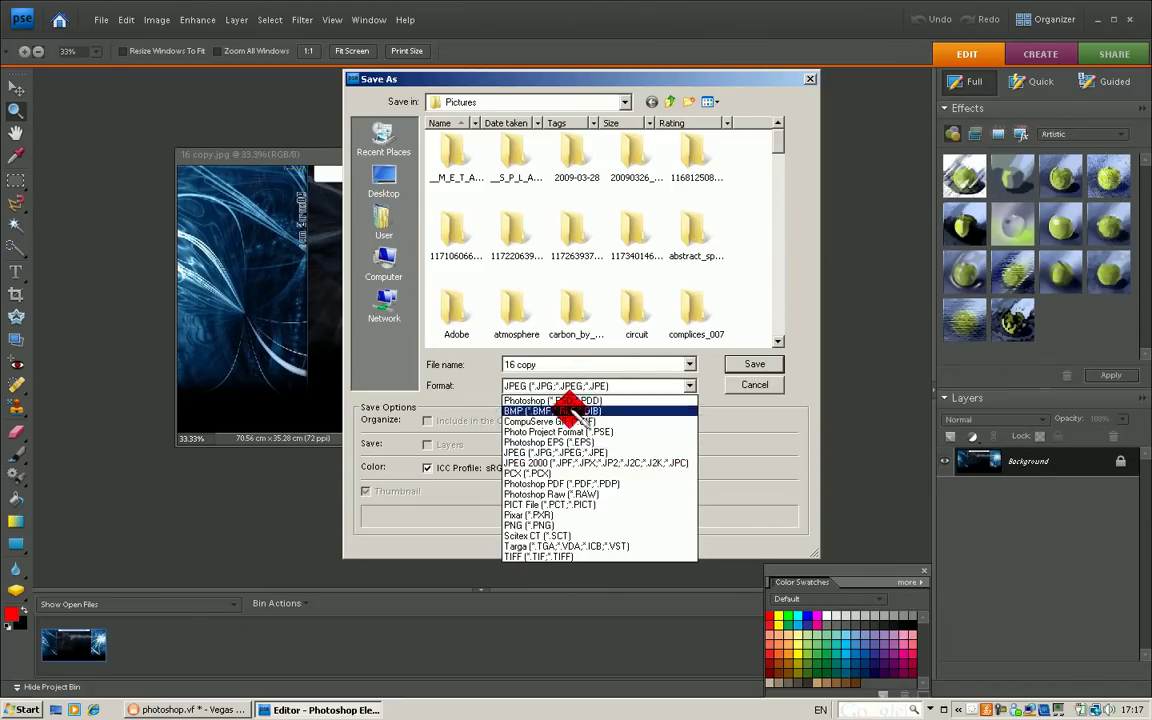
click(558, 453)
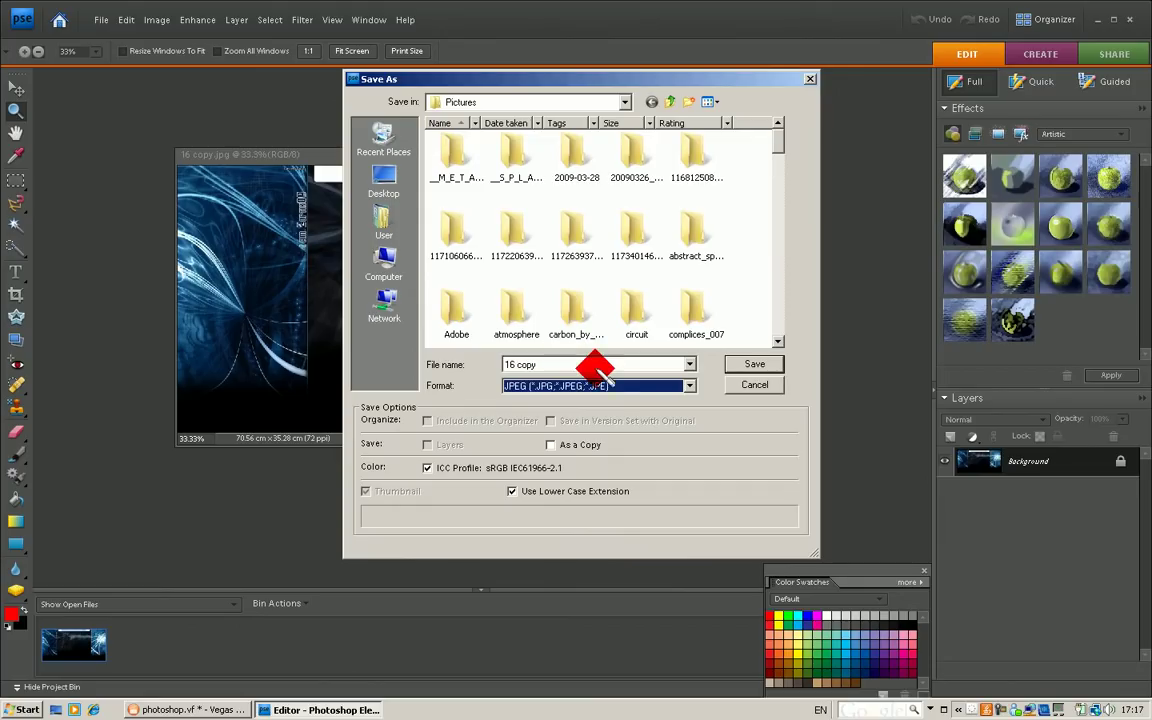
click(628, 367)
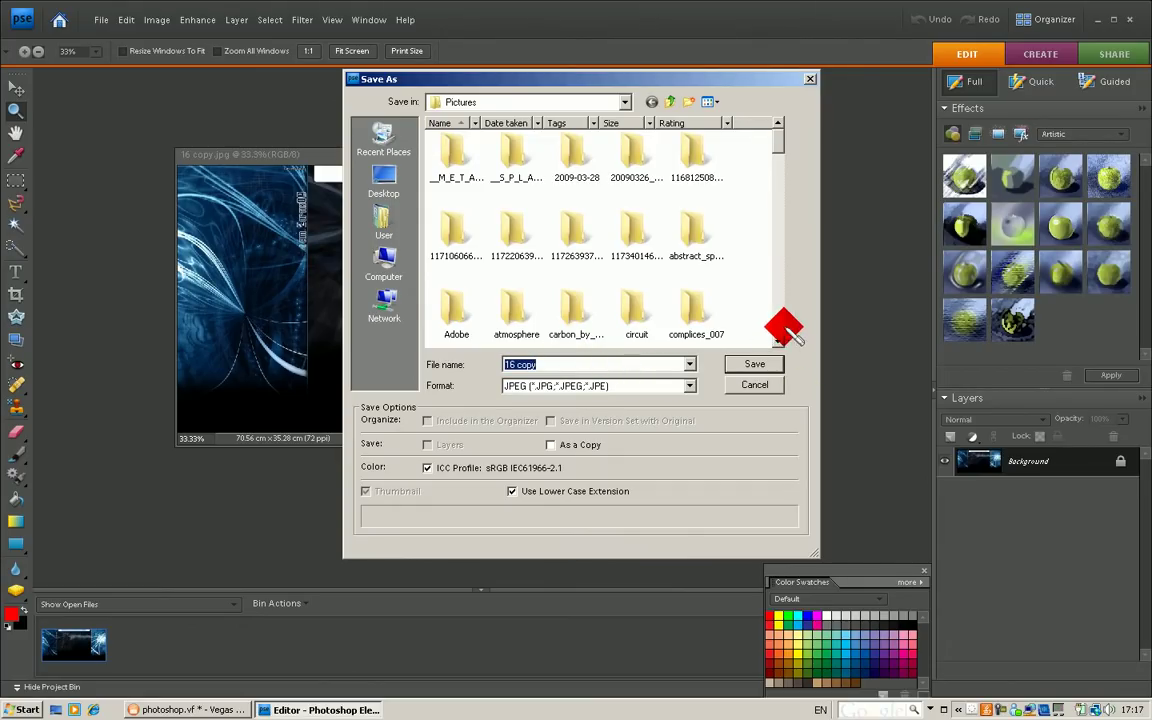
click(748, 367)
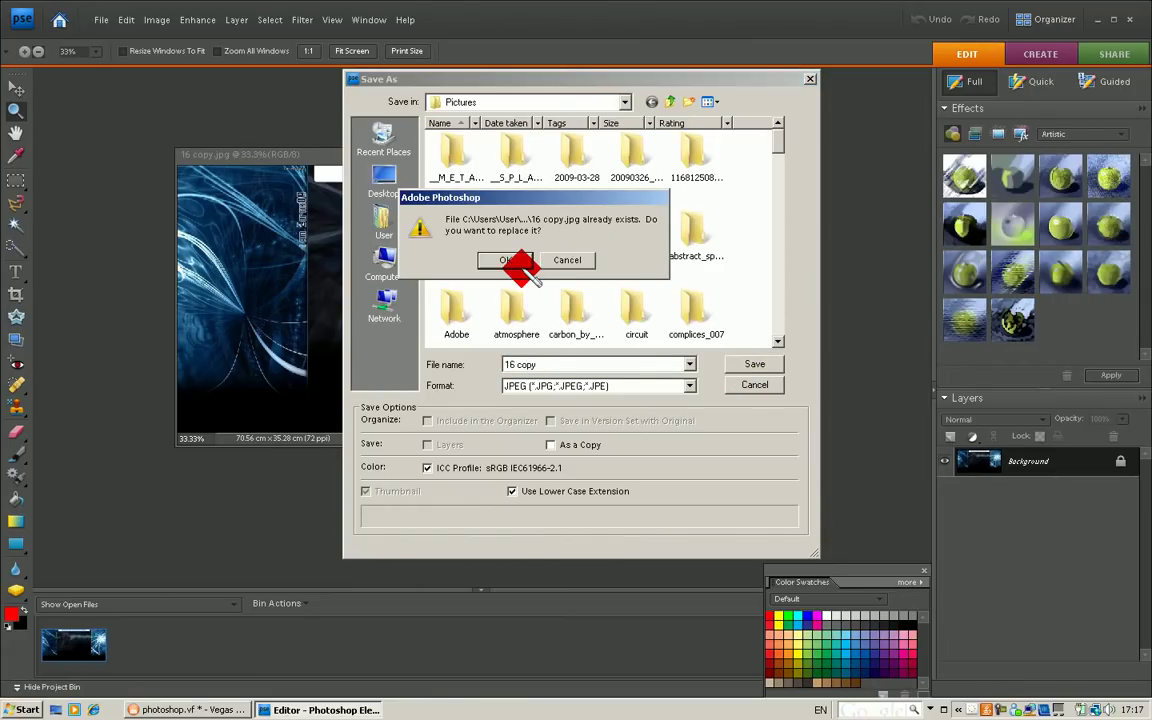
click(511, 261)
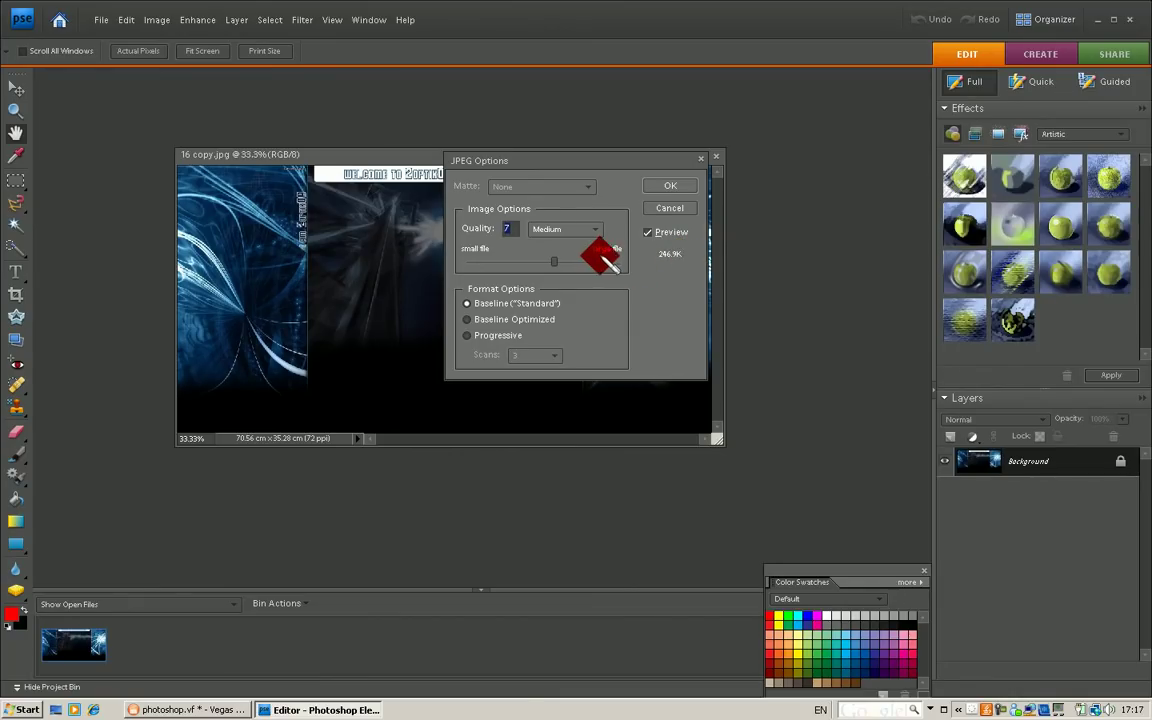
Set the JPEG quality to 7 (Medium), about 246.9K, and finish saving
drag(561, 265, 617, 266)
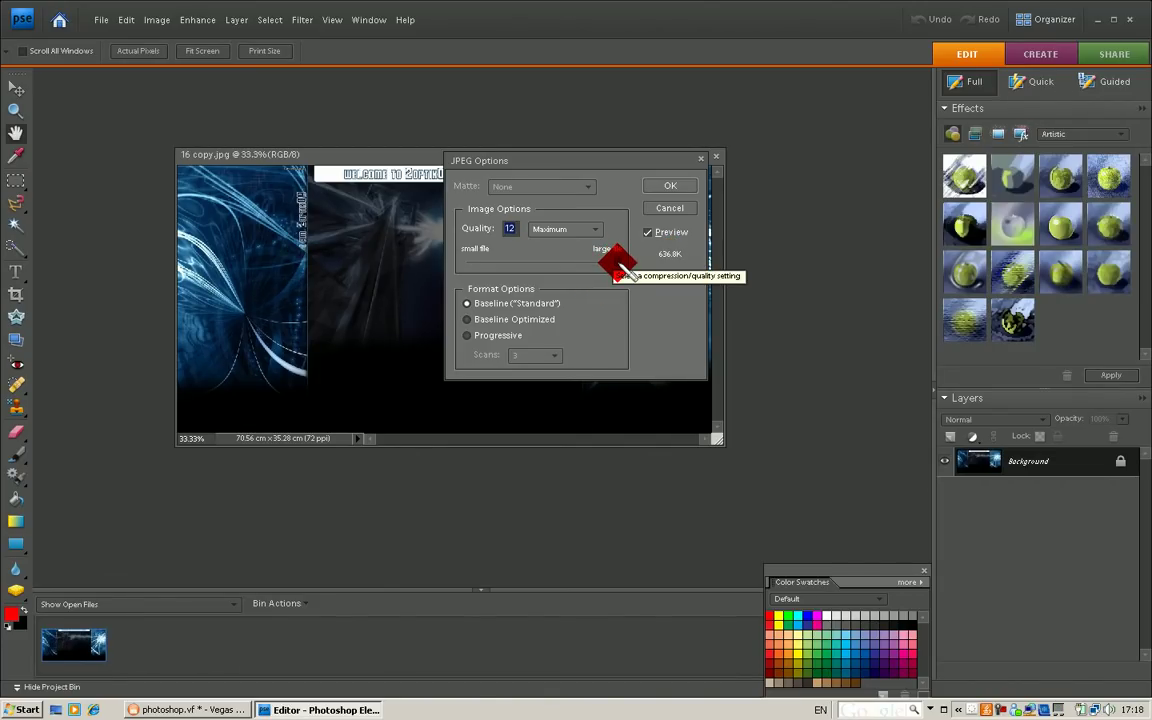
drag(622, 268, 560, 268)
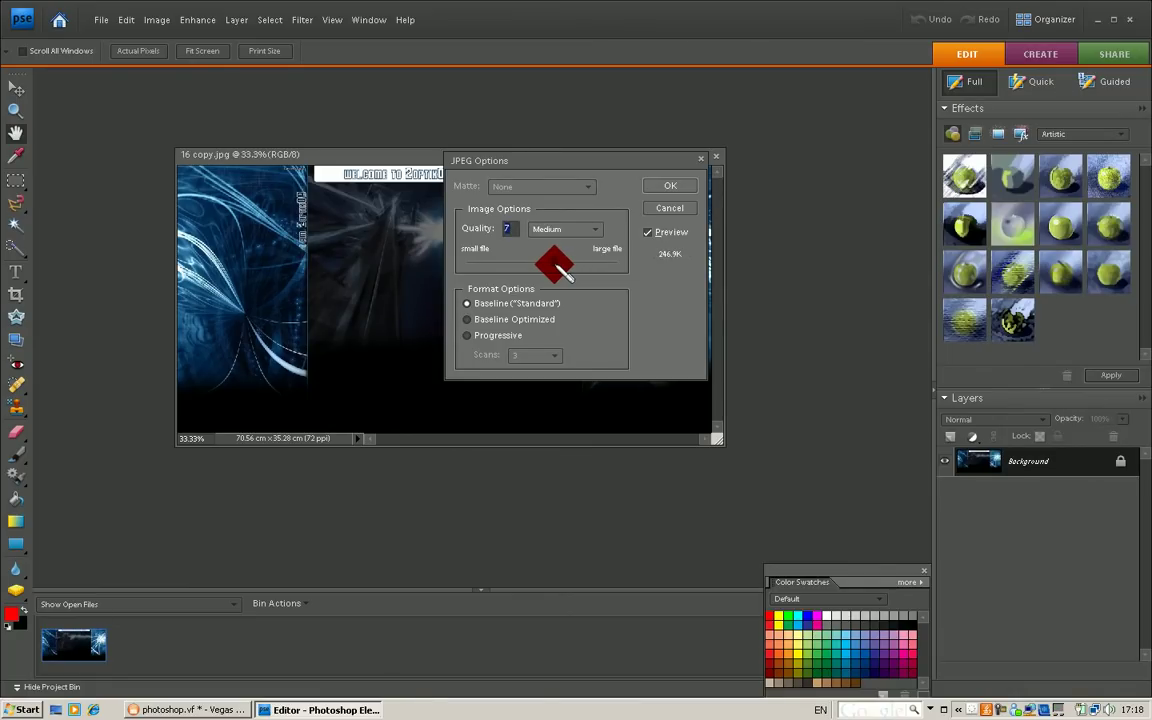
click(684, 187)
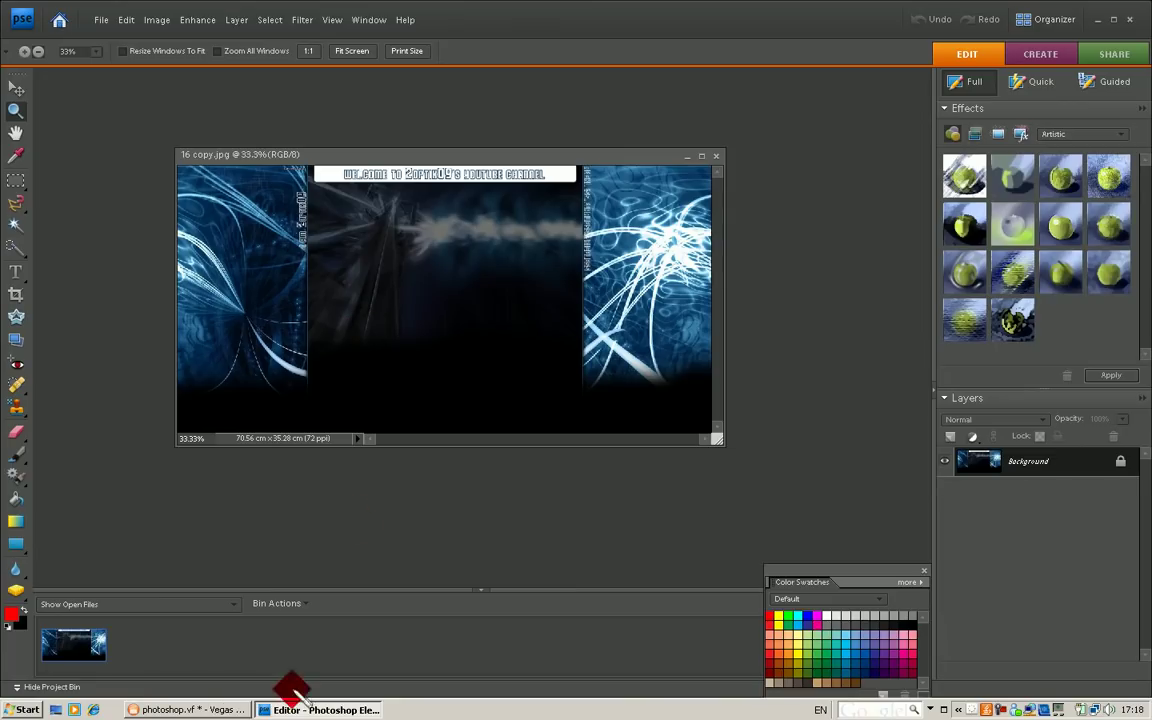
click(1110, 19)
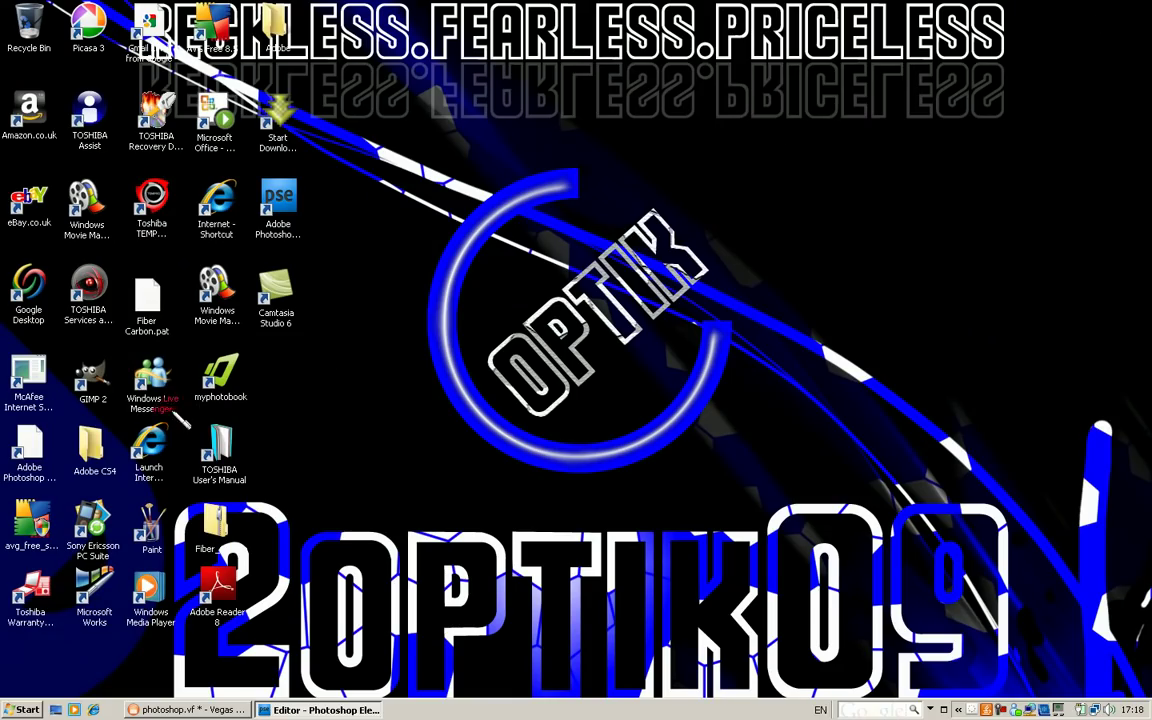
double_click(148, 441)
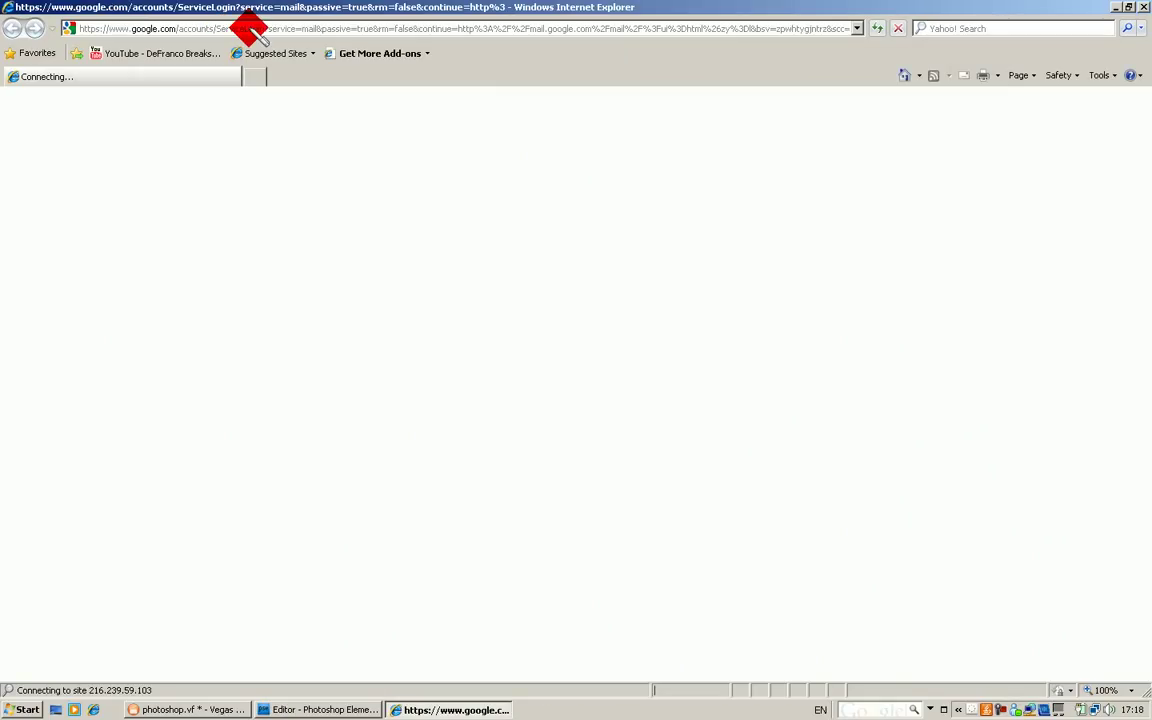
click(248, 30)
text(www.)
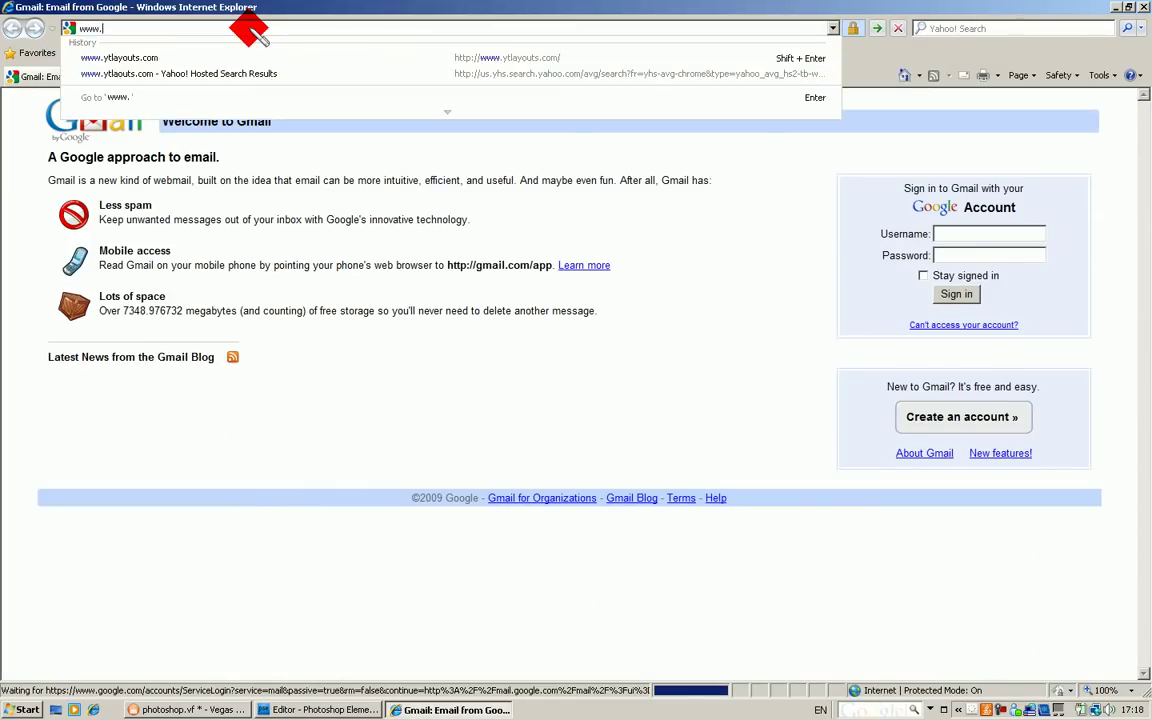
text(youtub)
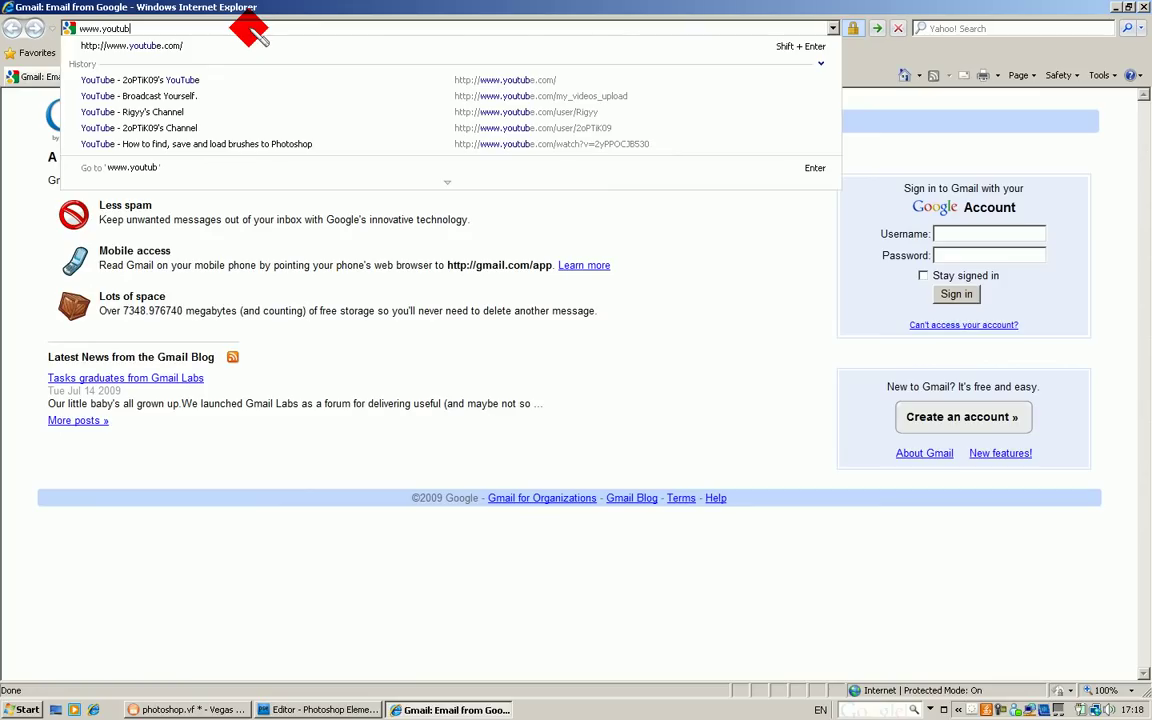
text(e.com)
key(Return)
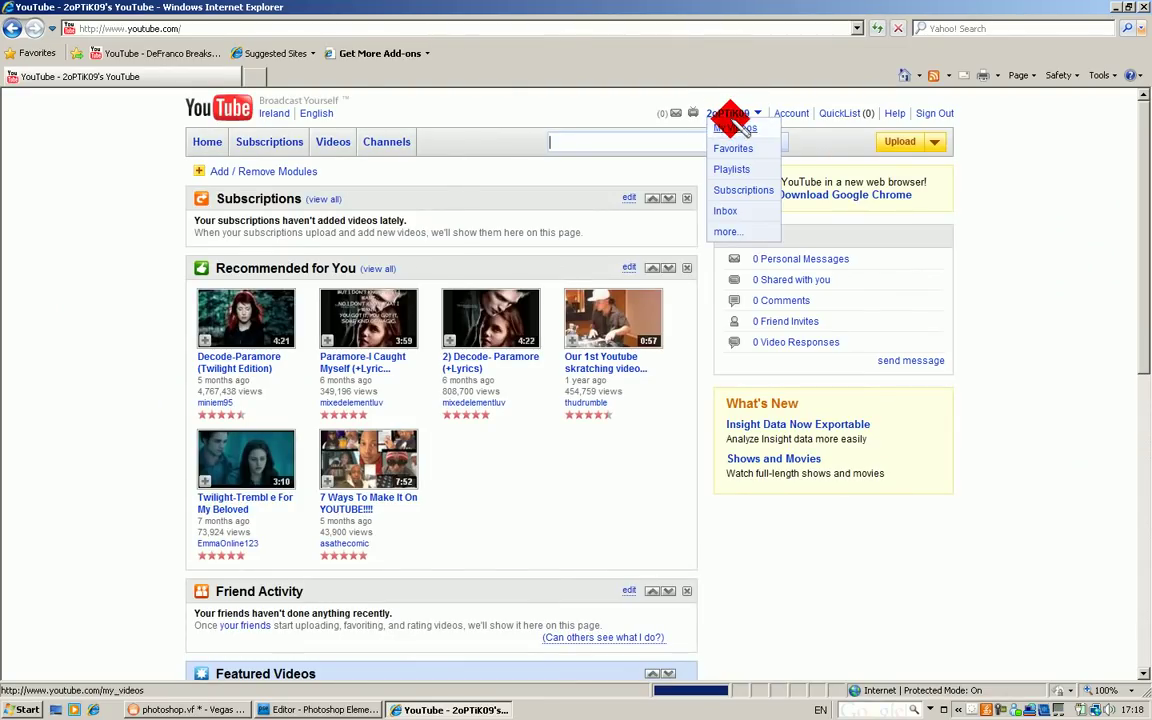
Open your own YouTube channel page and scroll to its Edit Channel bar
click(740, 114)
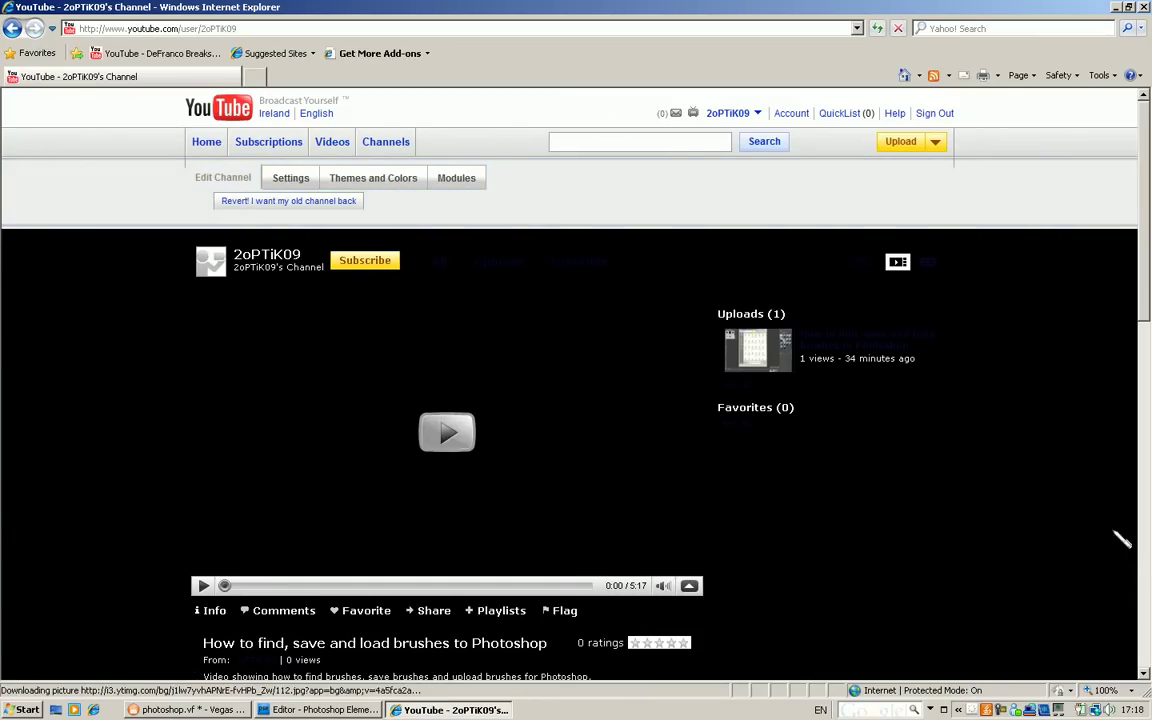
scroll(1146, 612, down, 1)
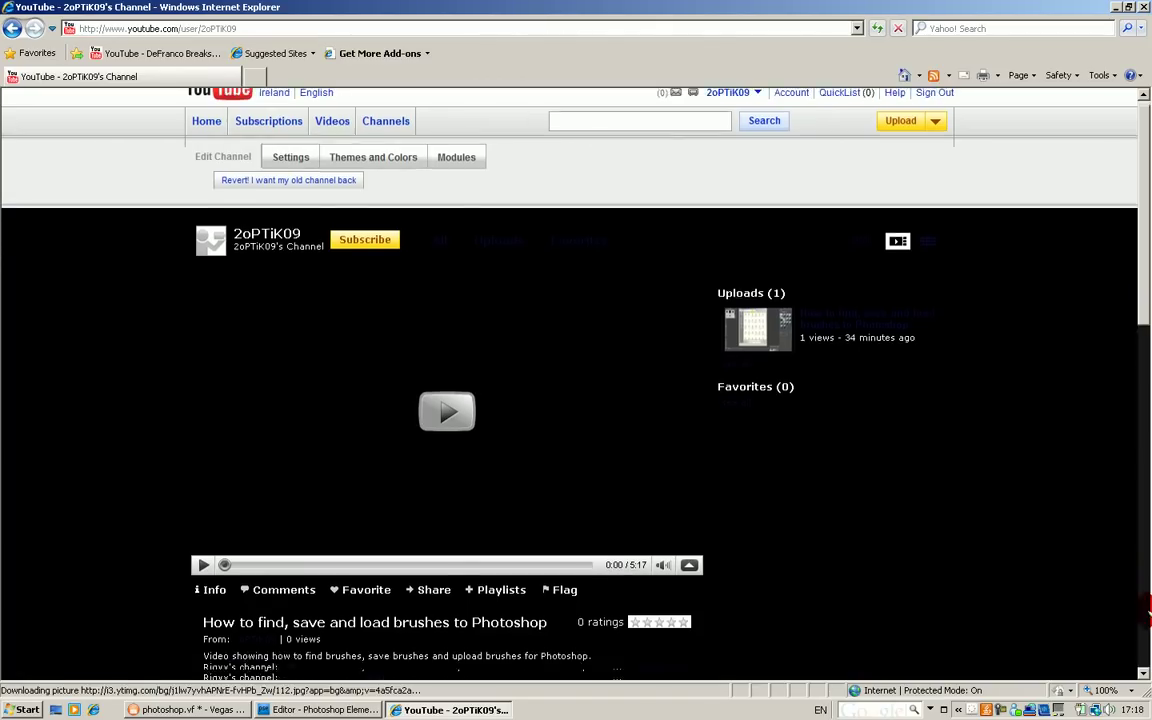
click(1146, 612)
drag(1146, 612, 1140, 113)
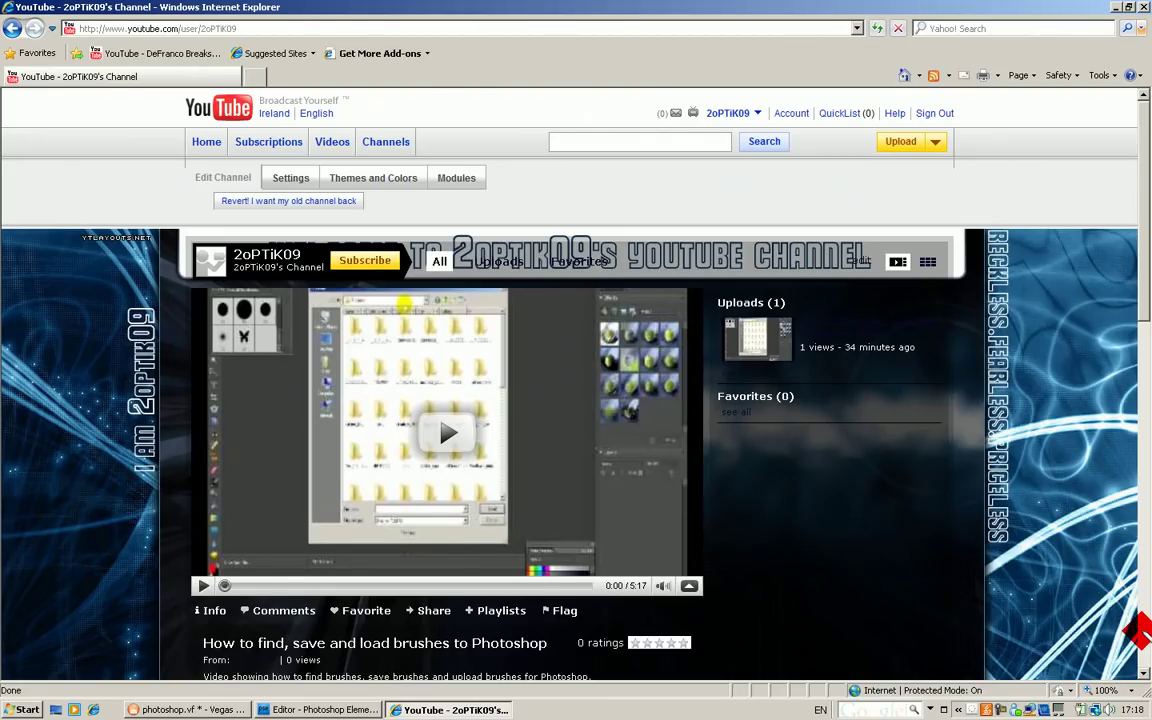
click(1140, 630)
click(1140, 115)
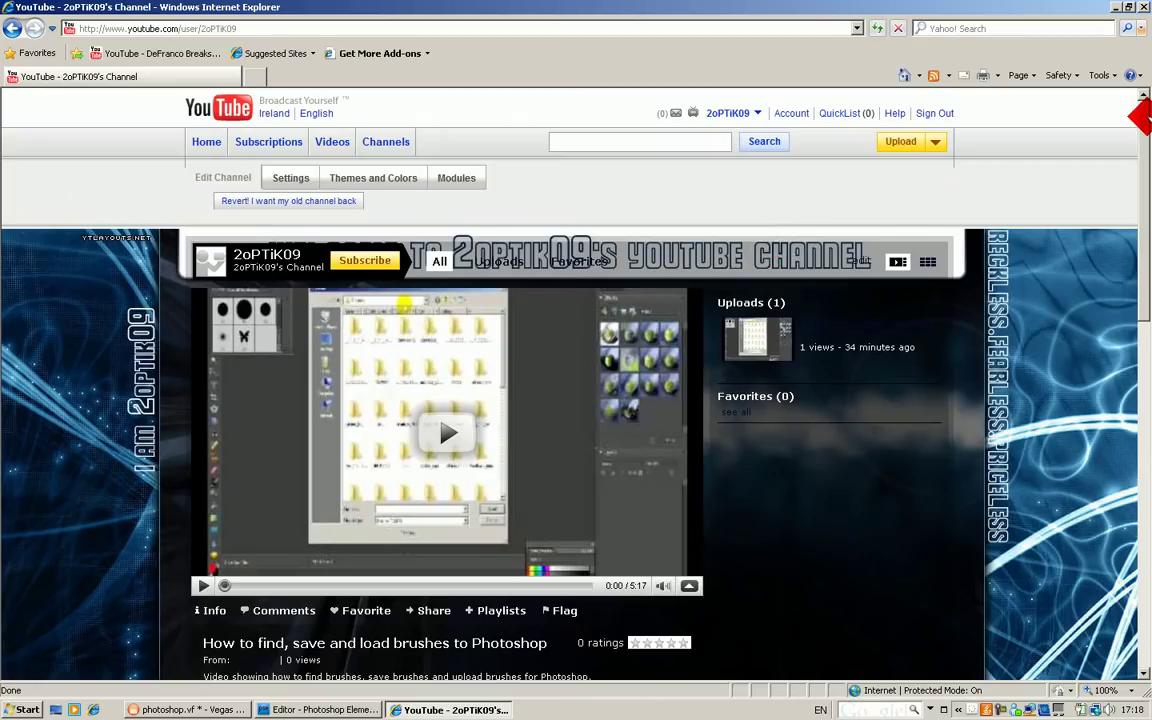
Start a new 8-bit 8 theme and delete its old background image, leaving black
click(373, 178)
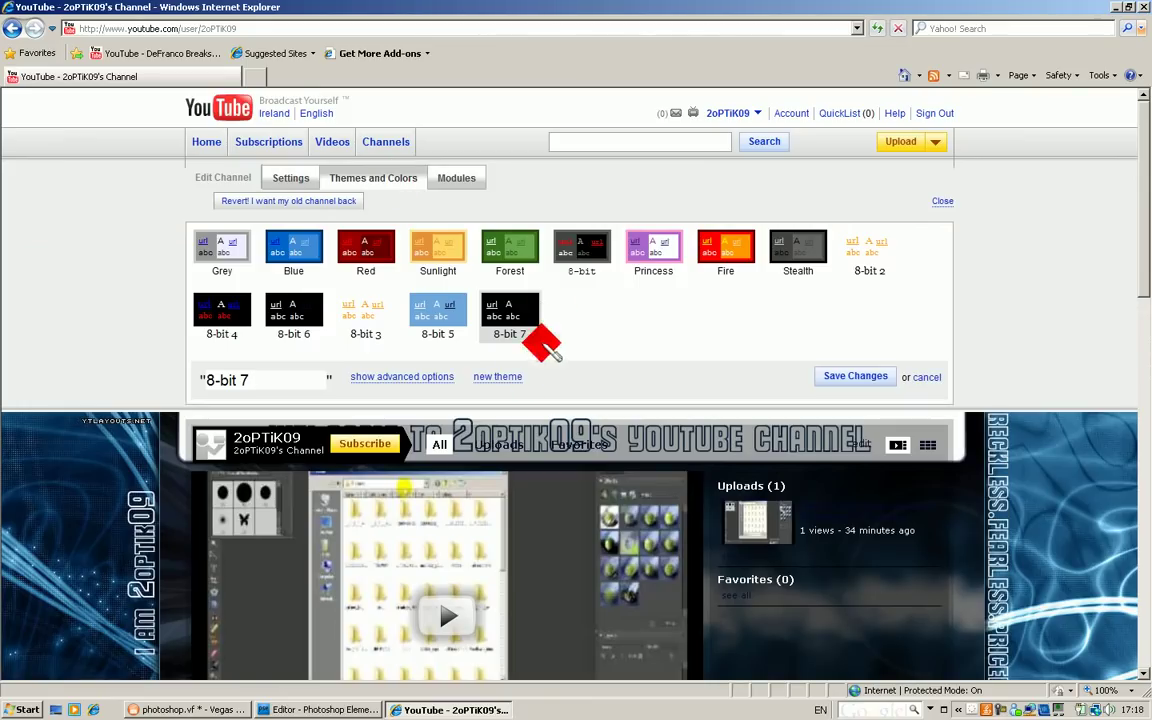
click(495, 377)
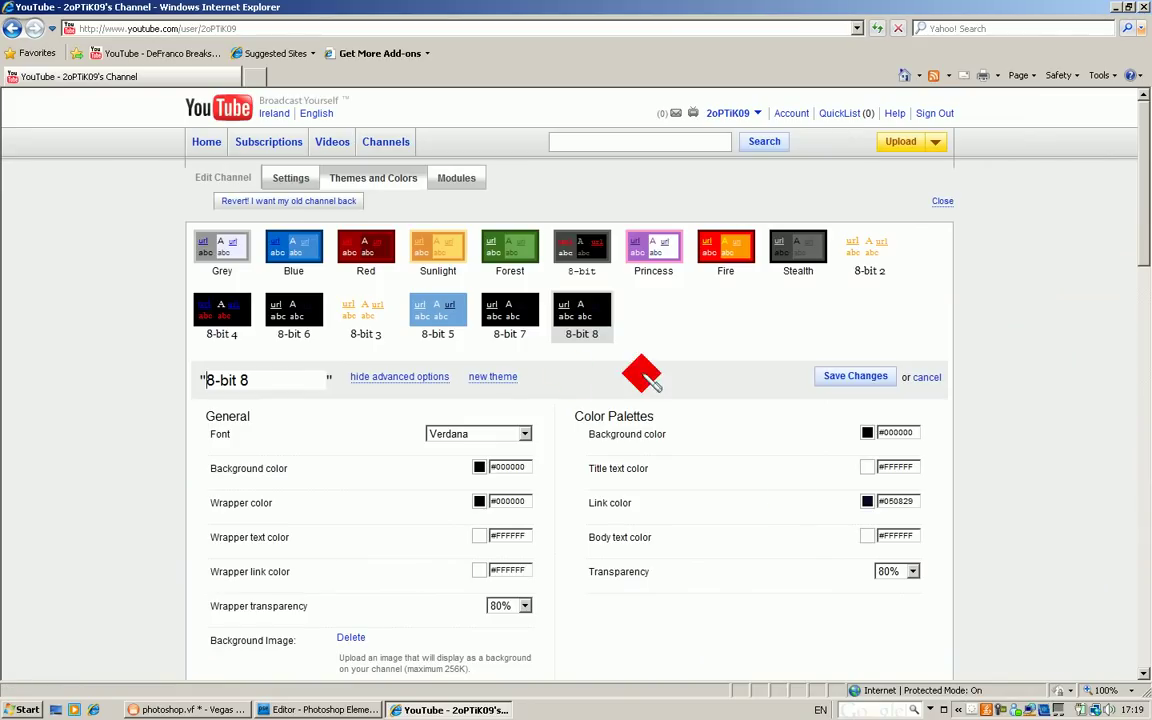
scroll(576, 400, down, 5)
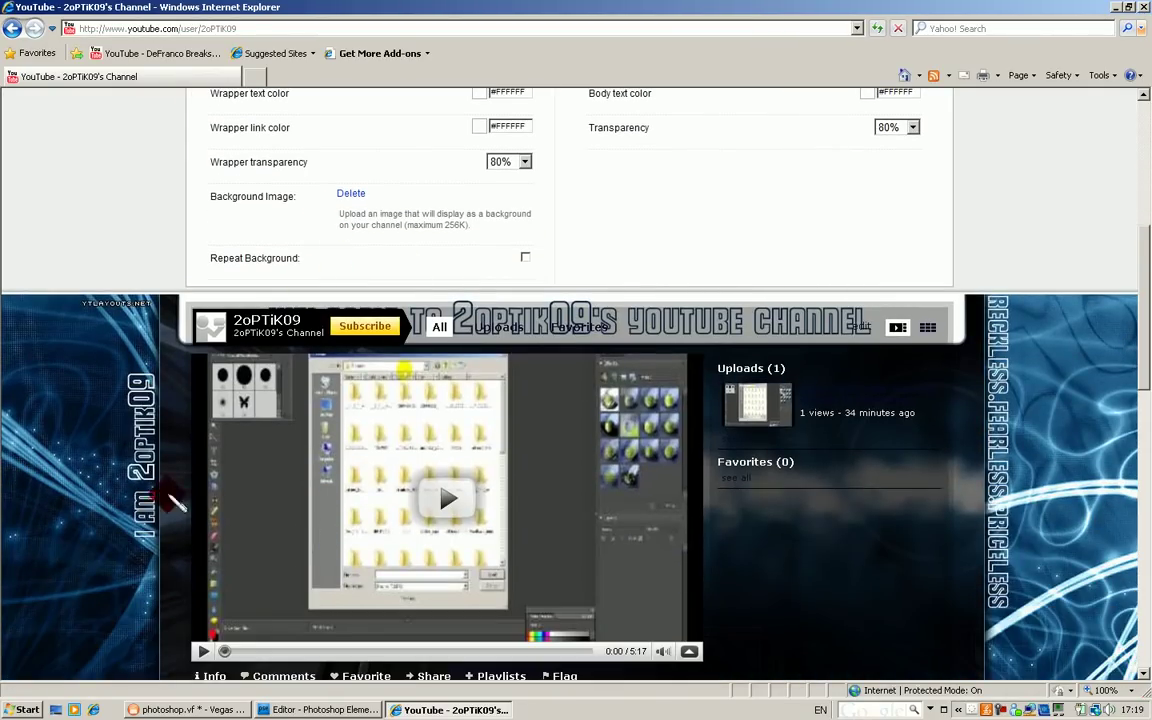
click(356, 192)
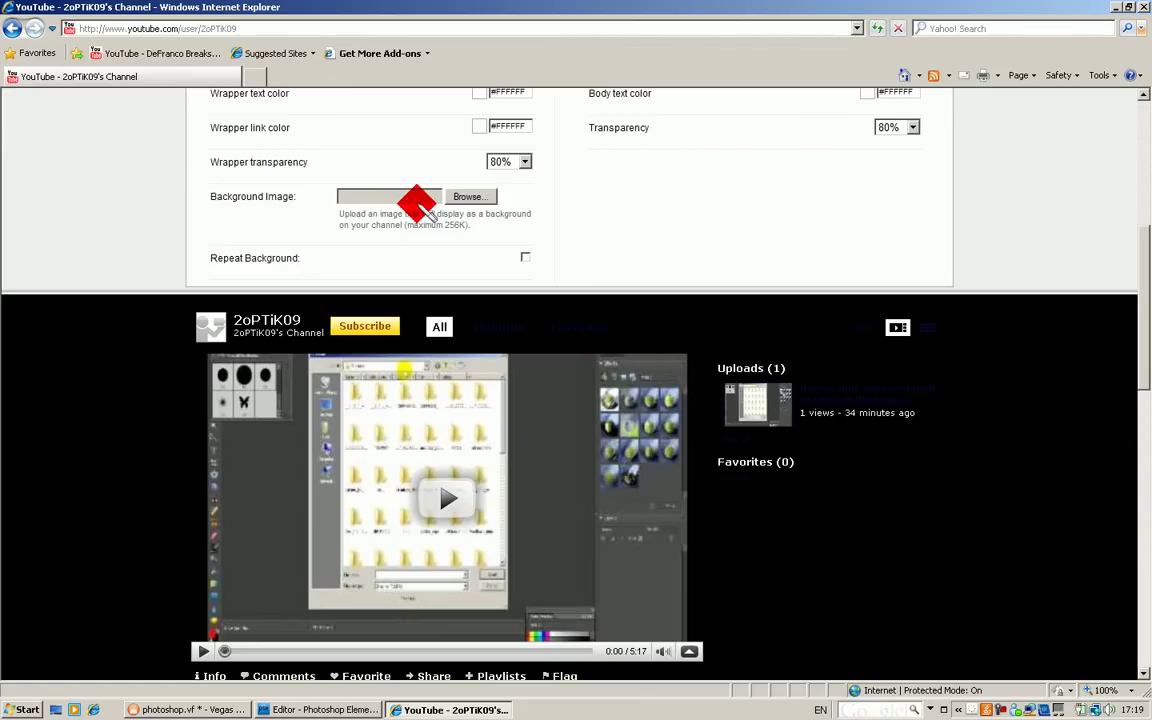
click(476, 197)
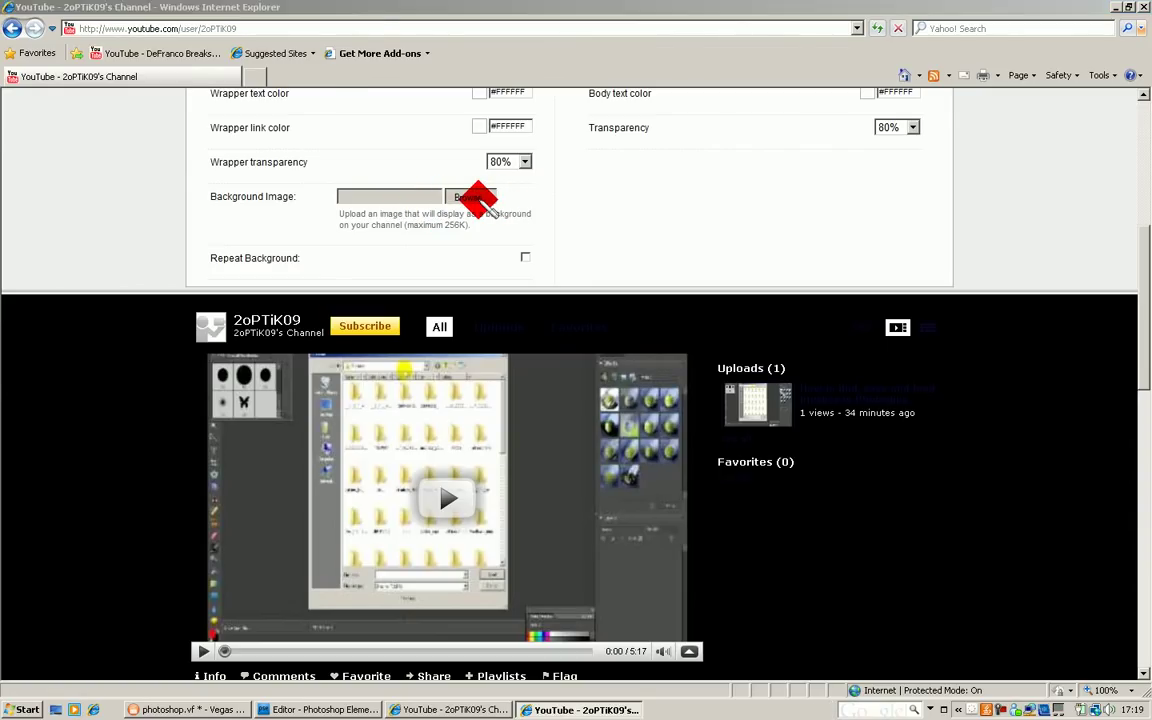
Pick 16 copy.jpg from Pictures as the channel background and upload it
click(30, 152)
click(40, 135)
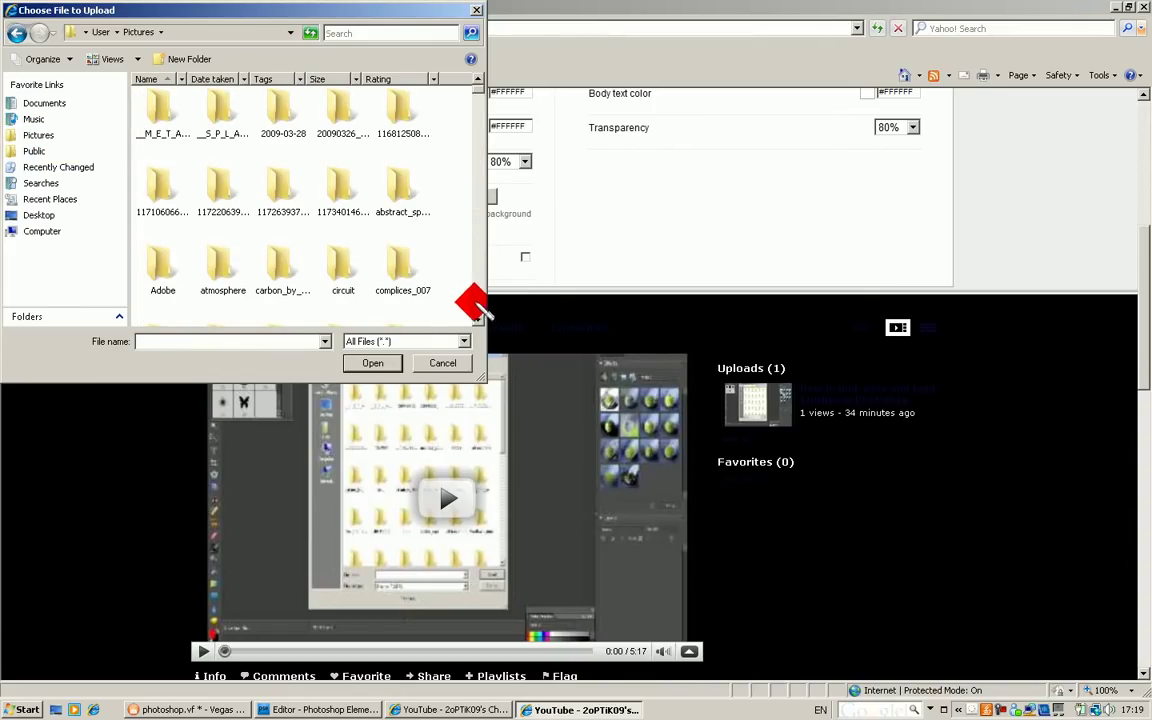
text(16)
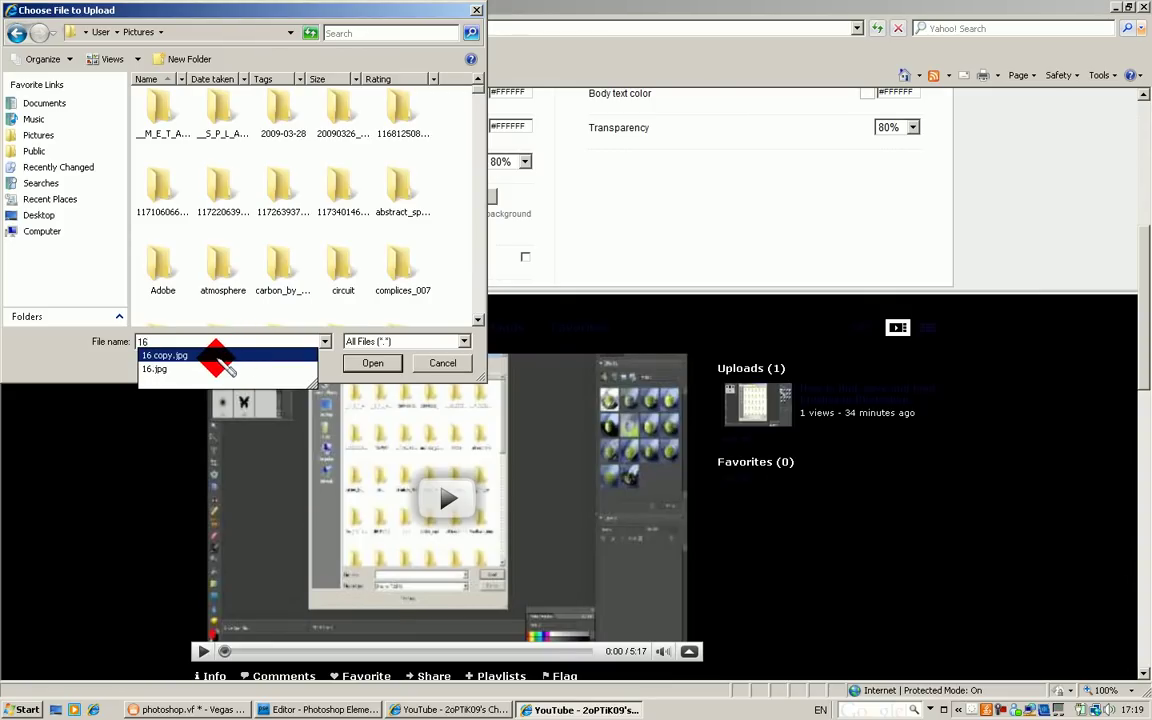
click(225, 366)
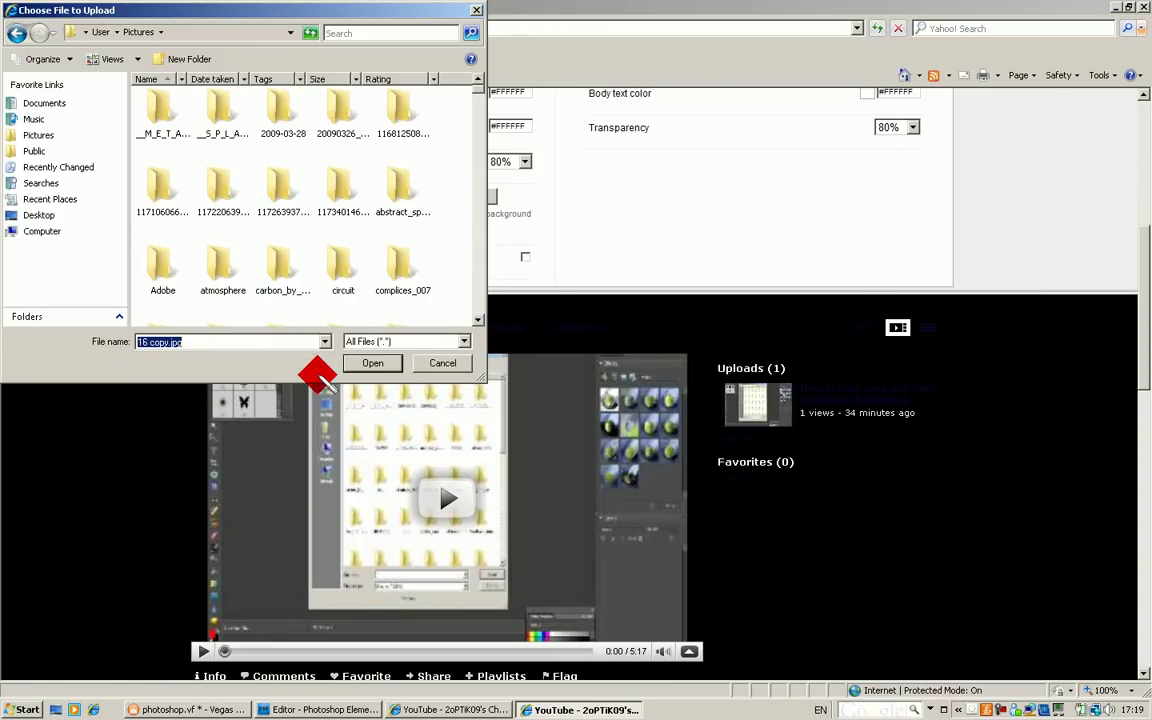
click(360, 366)
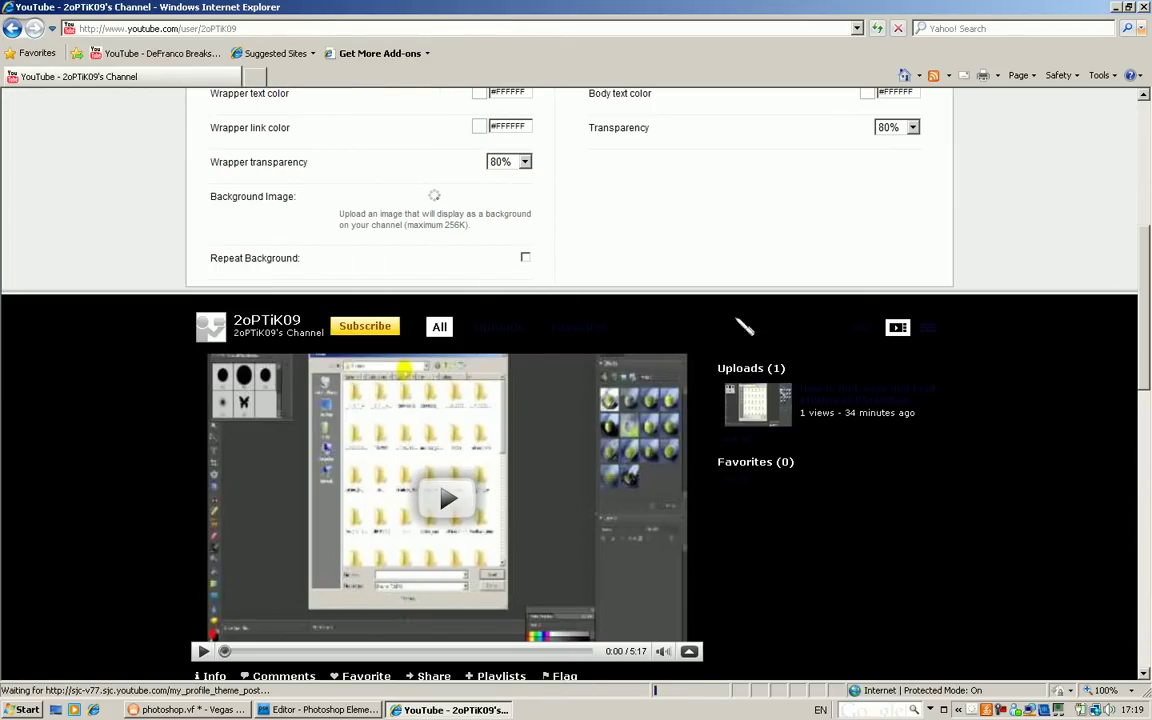
Let the background image finish uploading to the 8-bit 8 theme, then return to the theme editor's top
click(1143, 628)
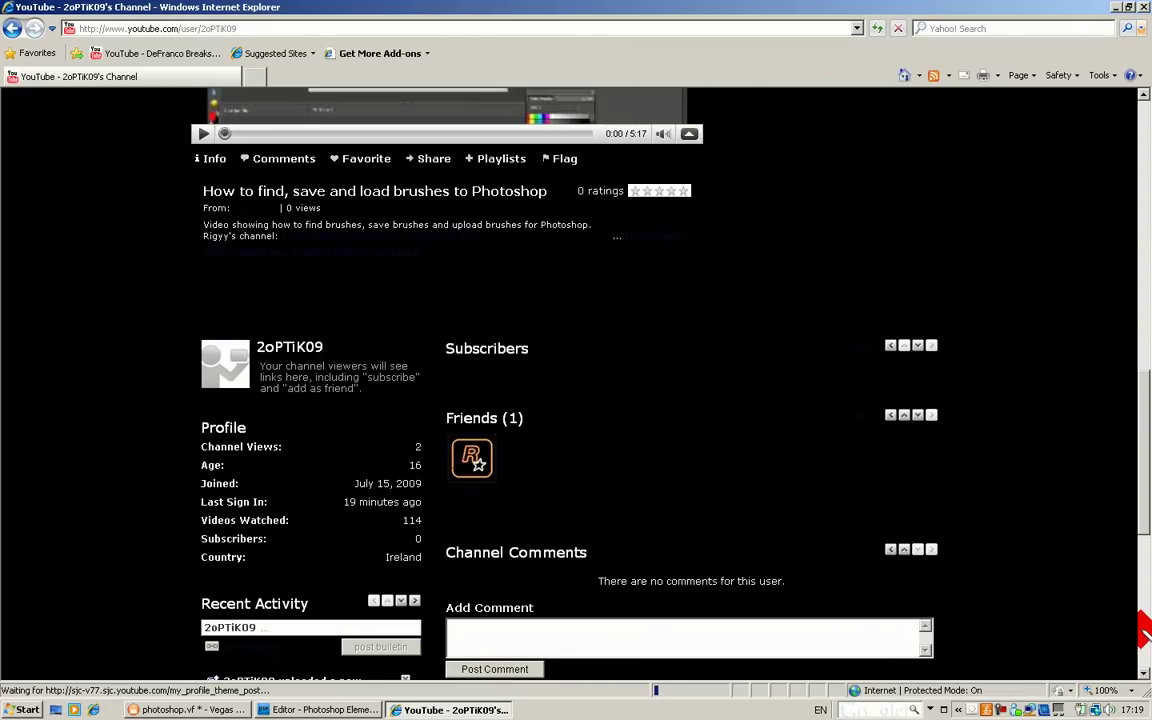
click(1145, 100)
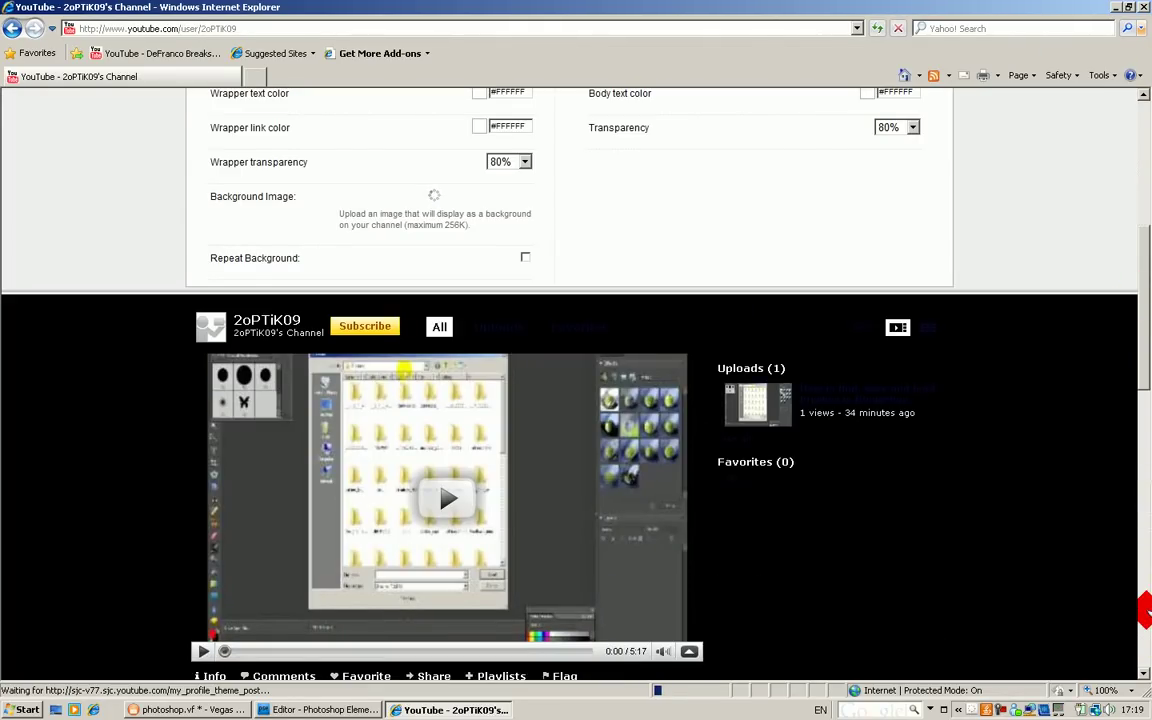
click(1145, 610)
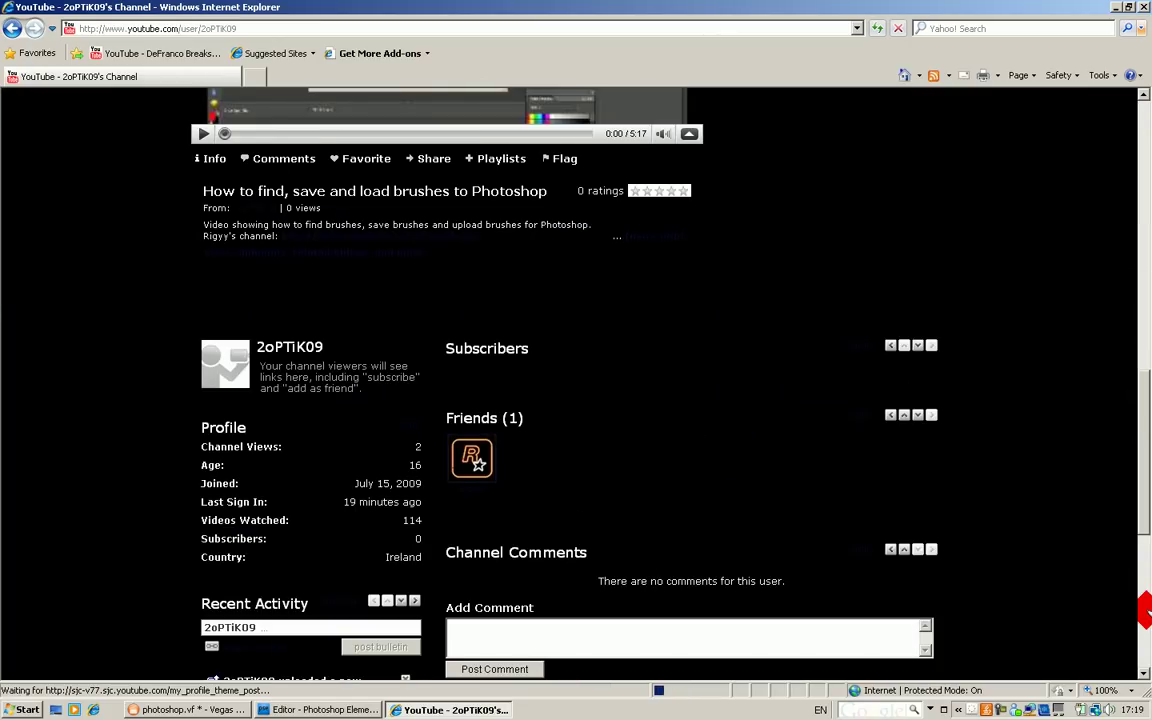
click(1145, 610)
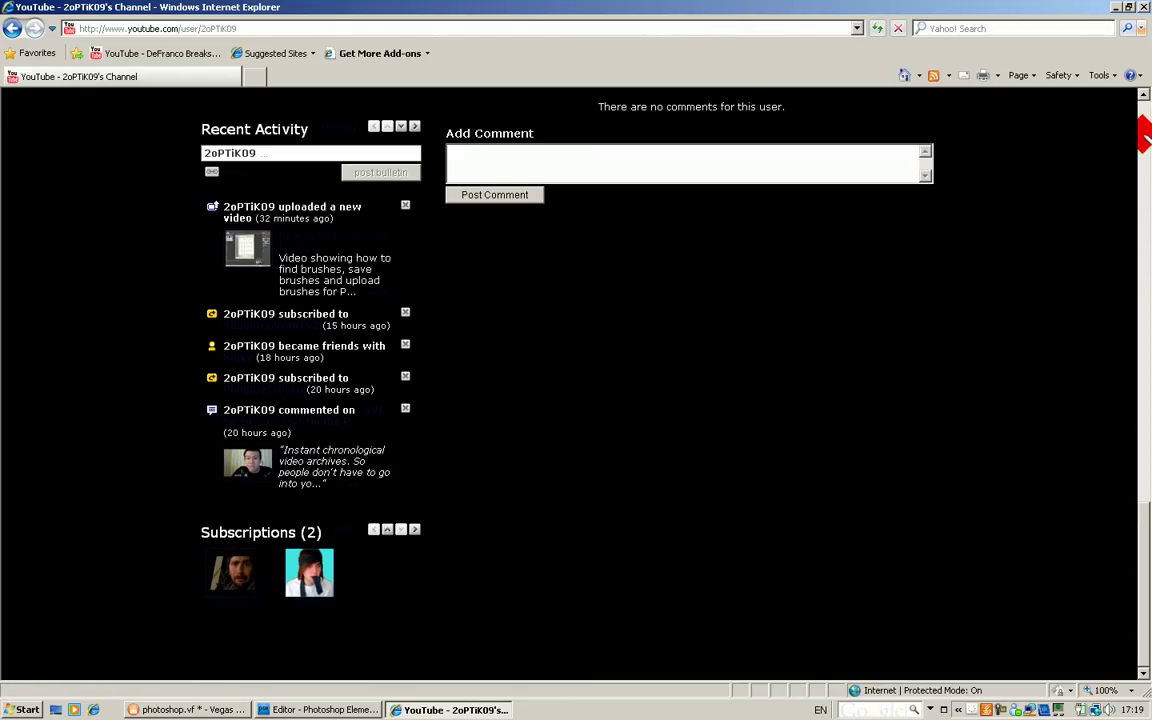
click(1143, 112)
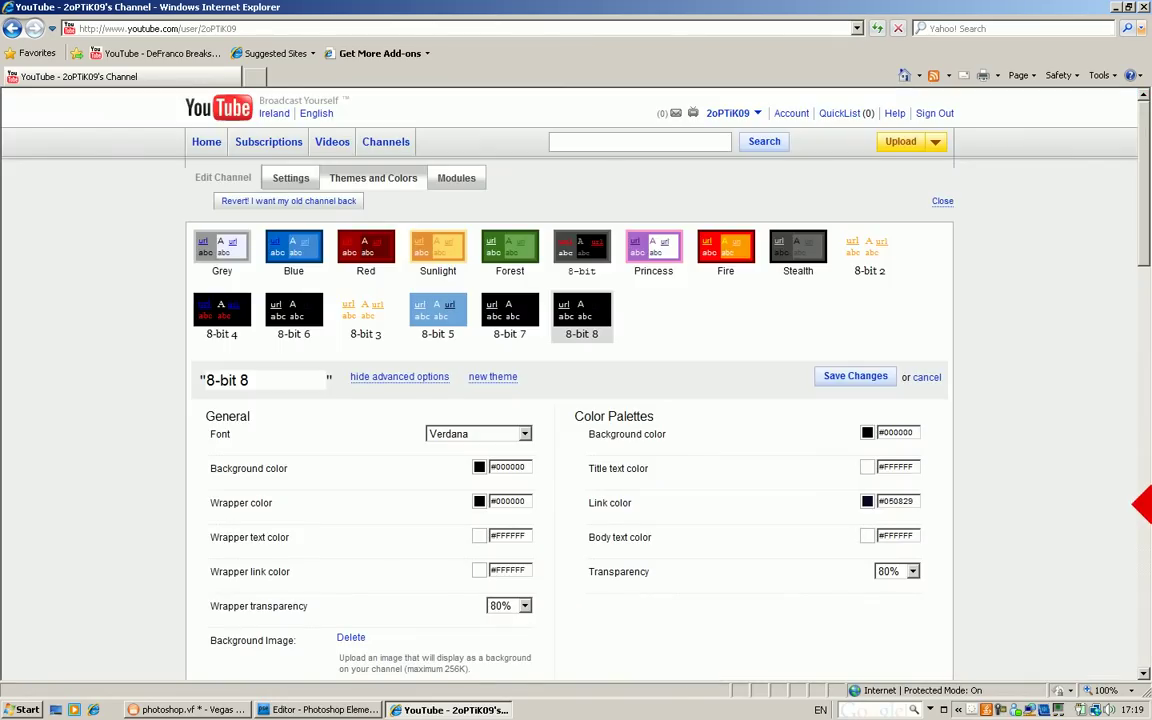
Scroll the channel page to view the blue abstract background around profile, friends and comments
click(1143, 540)
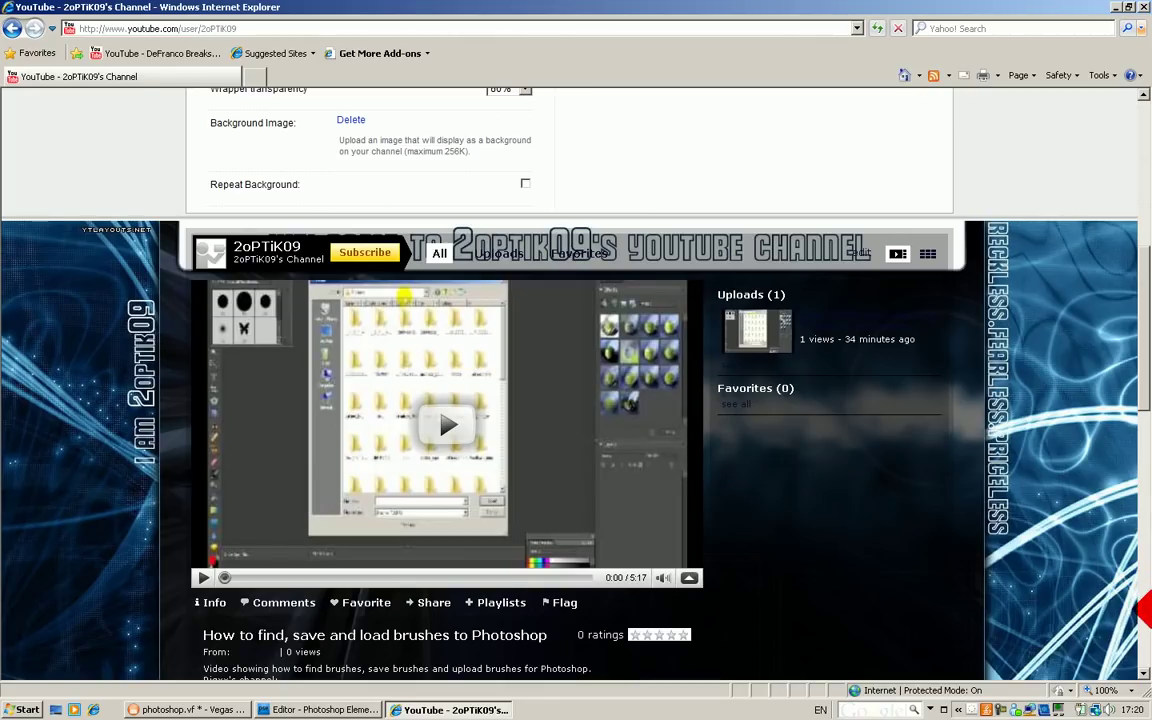
click(1143, 612)
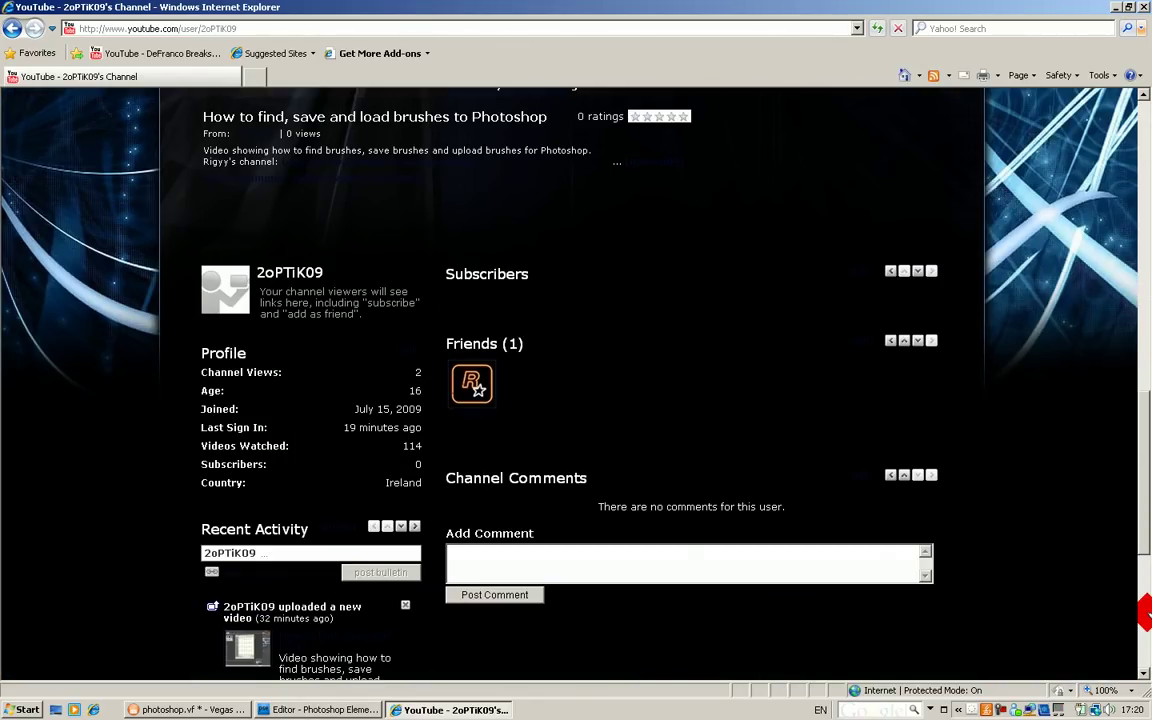
click(1143, 113)
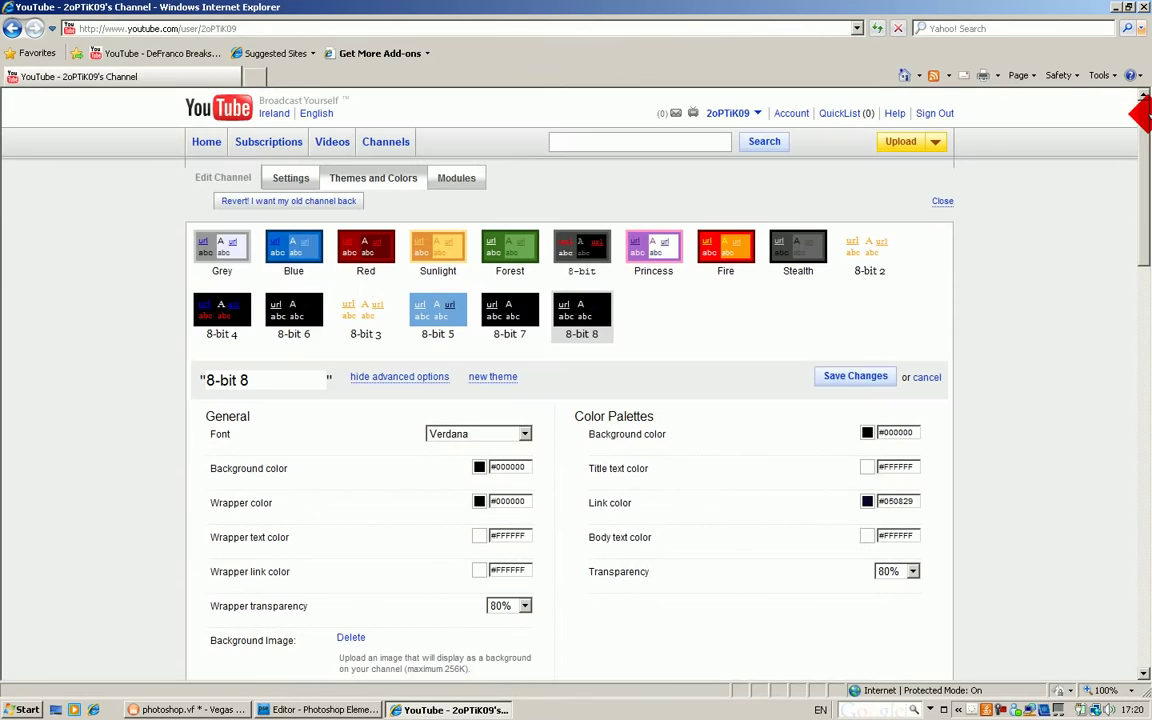
click(1143, 540)
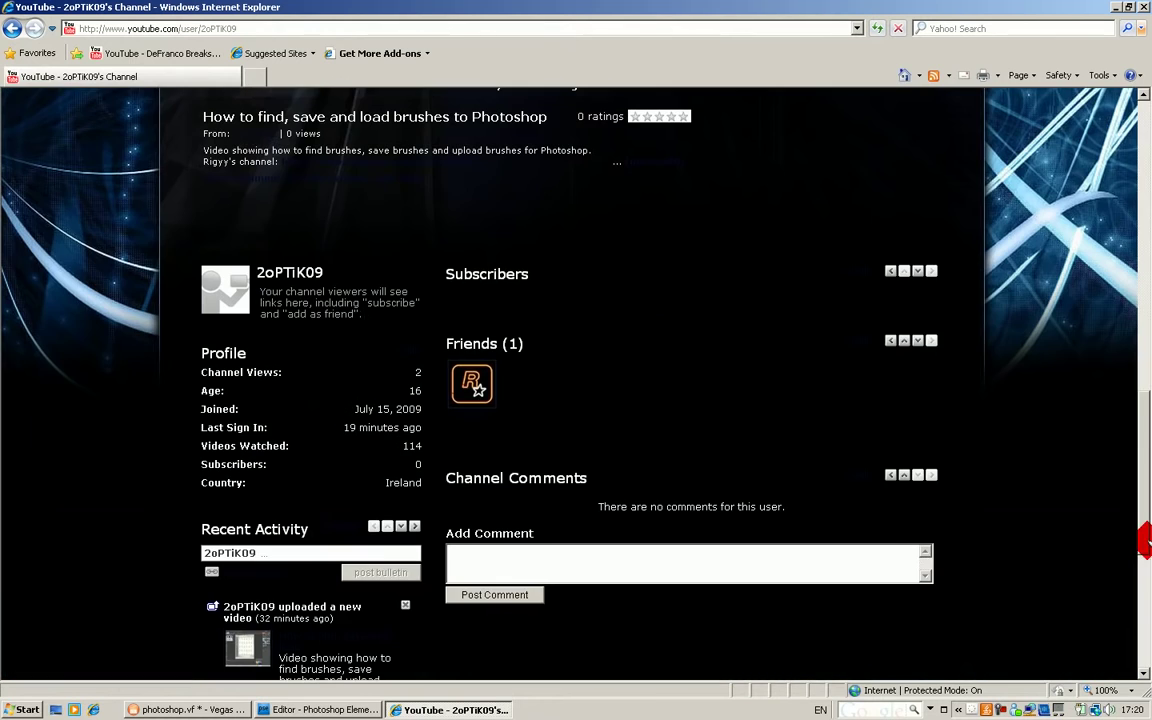
click(1143, 120)
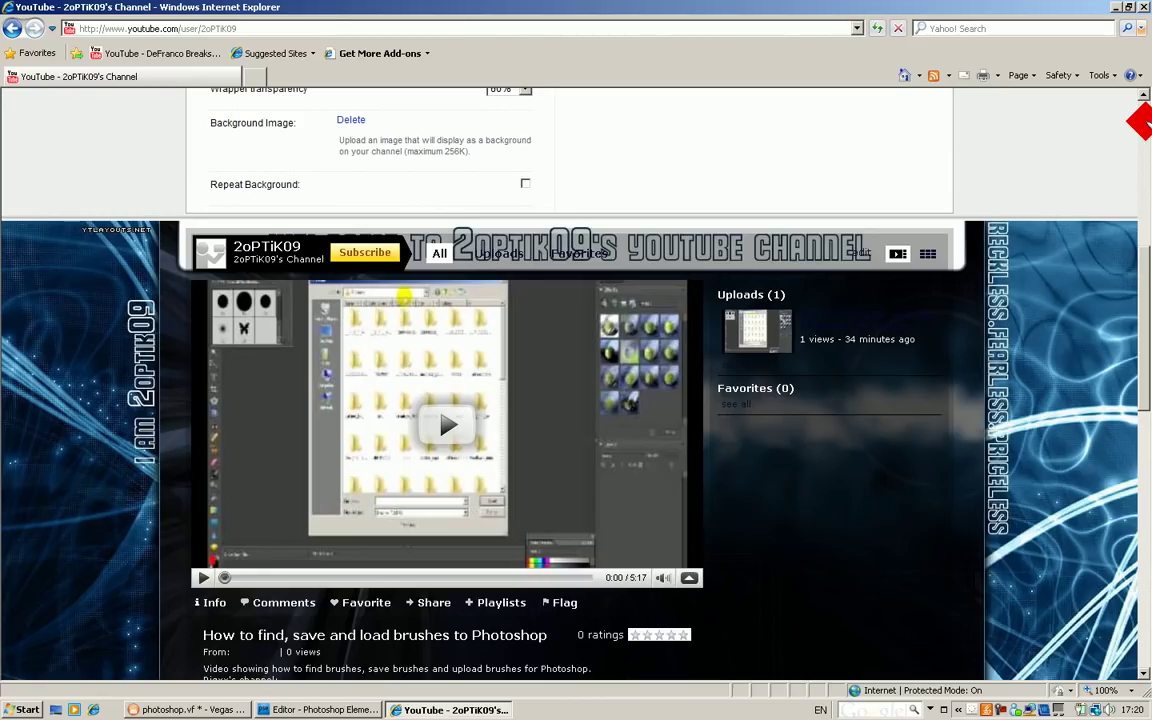
scroll(1140, 122, up, 5)
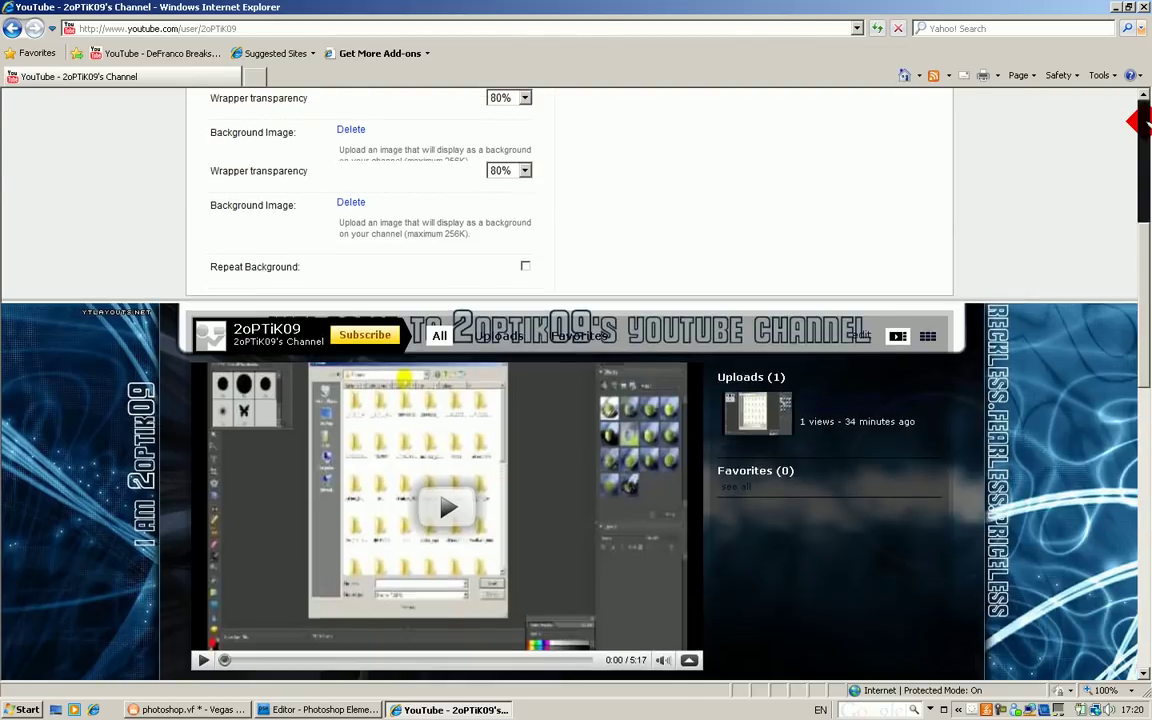
click(1140, 625)
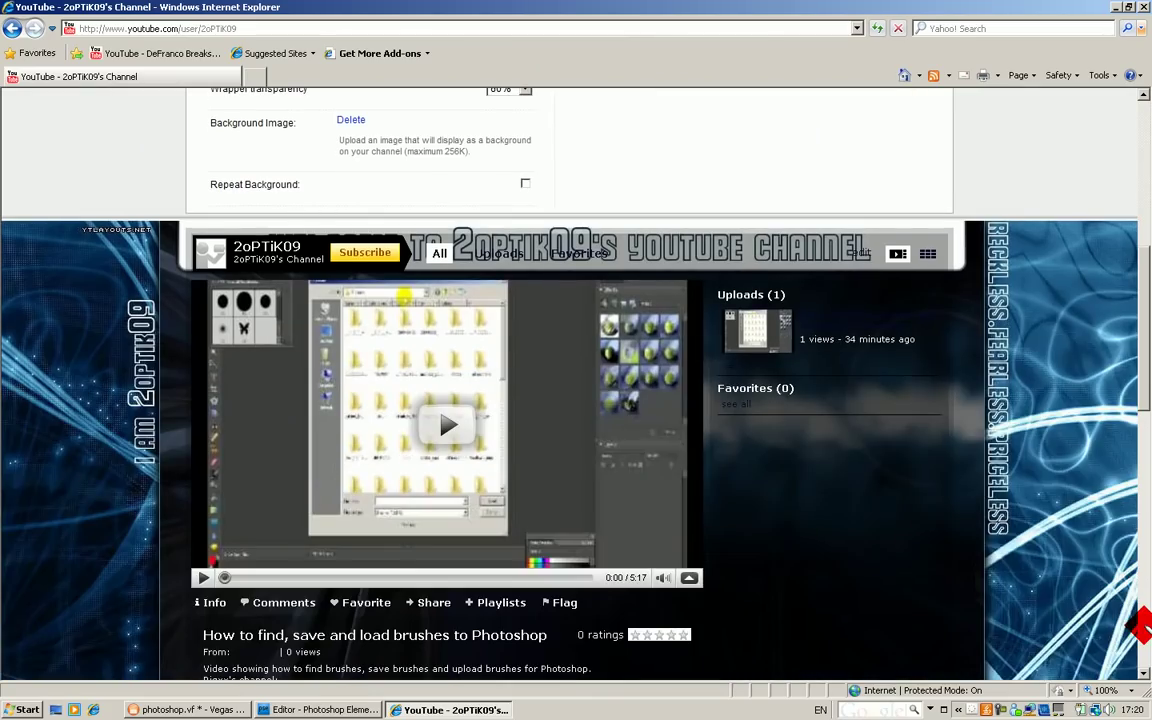